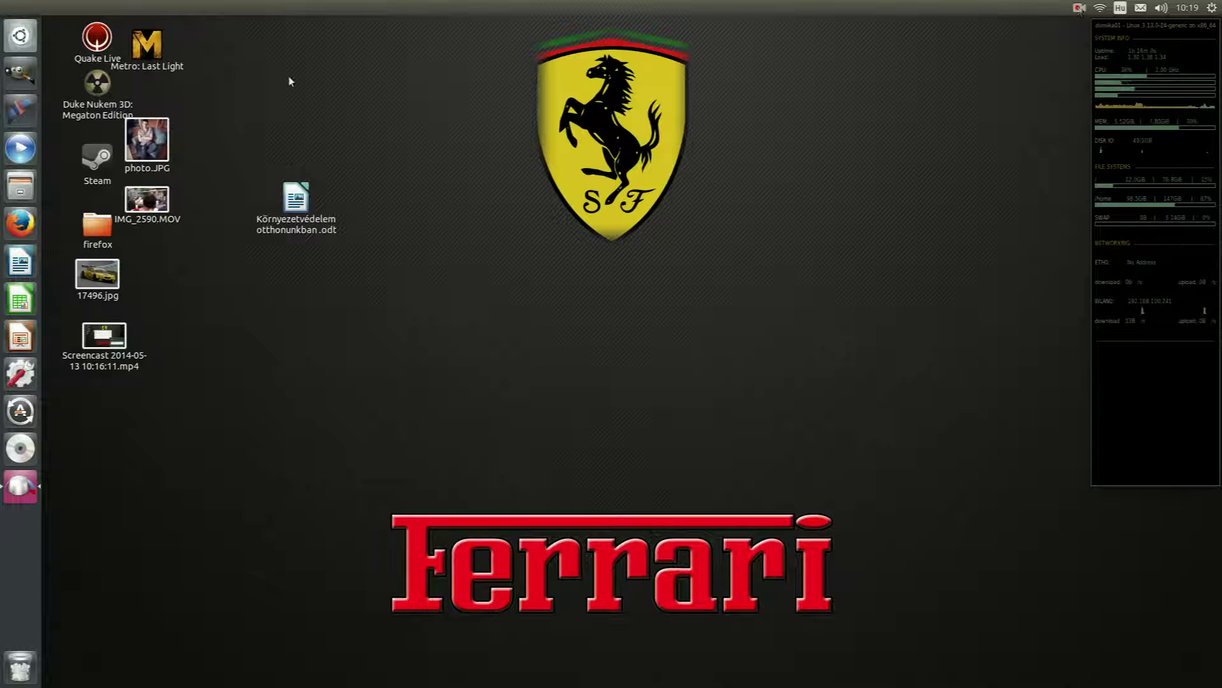
Launch SimpleScreenRecorder, page through its setup, and close it without recording
key(super)
text(simple)
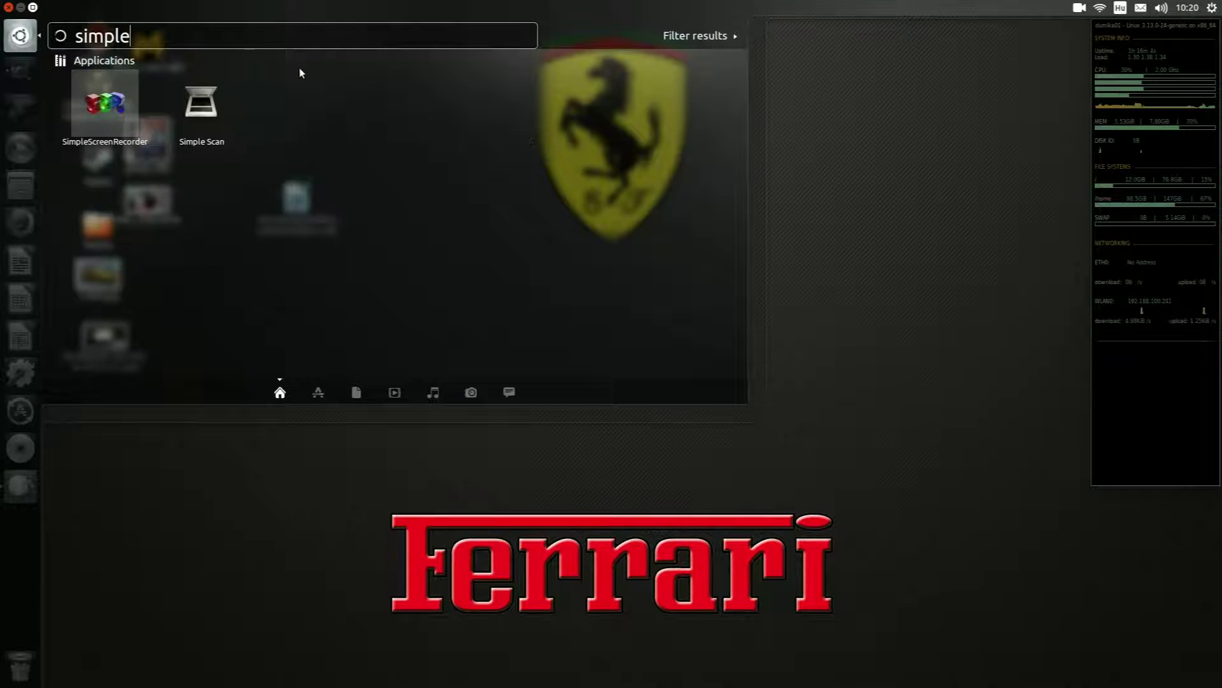
click(117, 109)
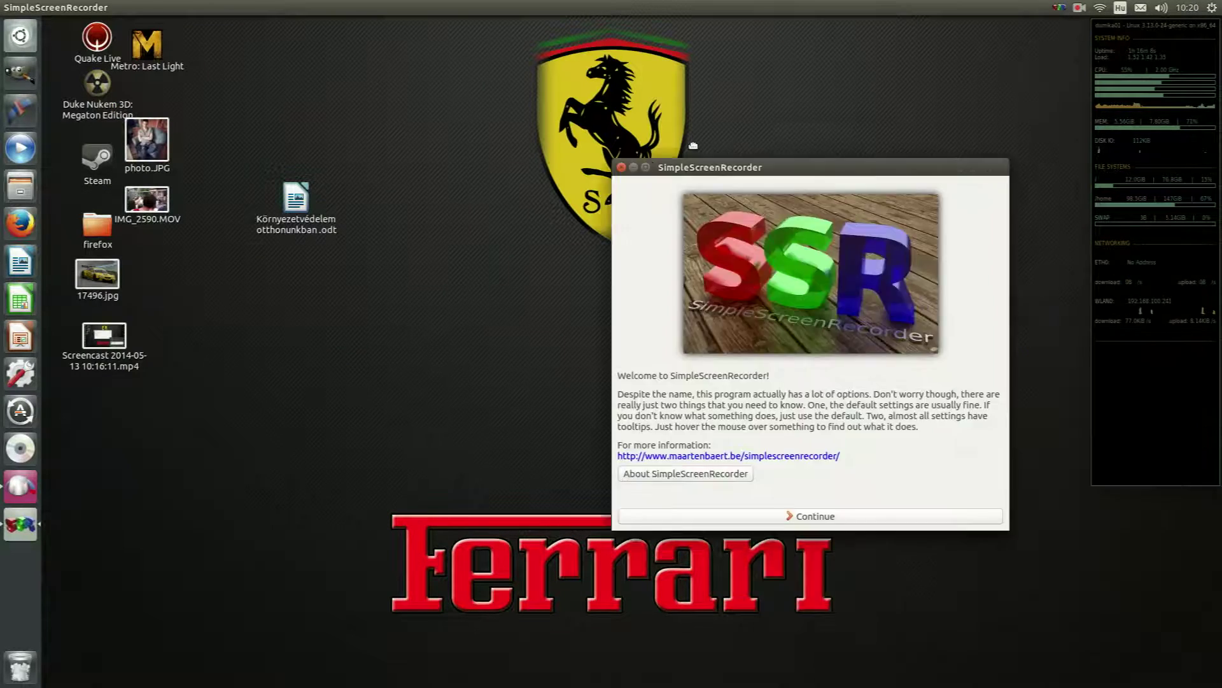
click(718, 467)
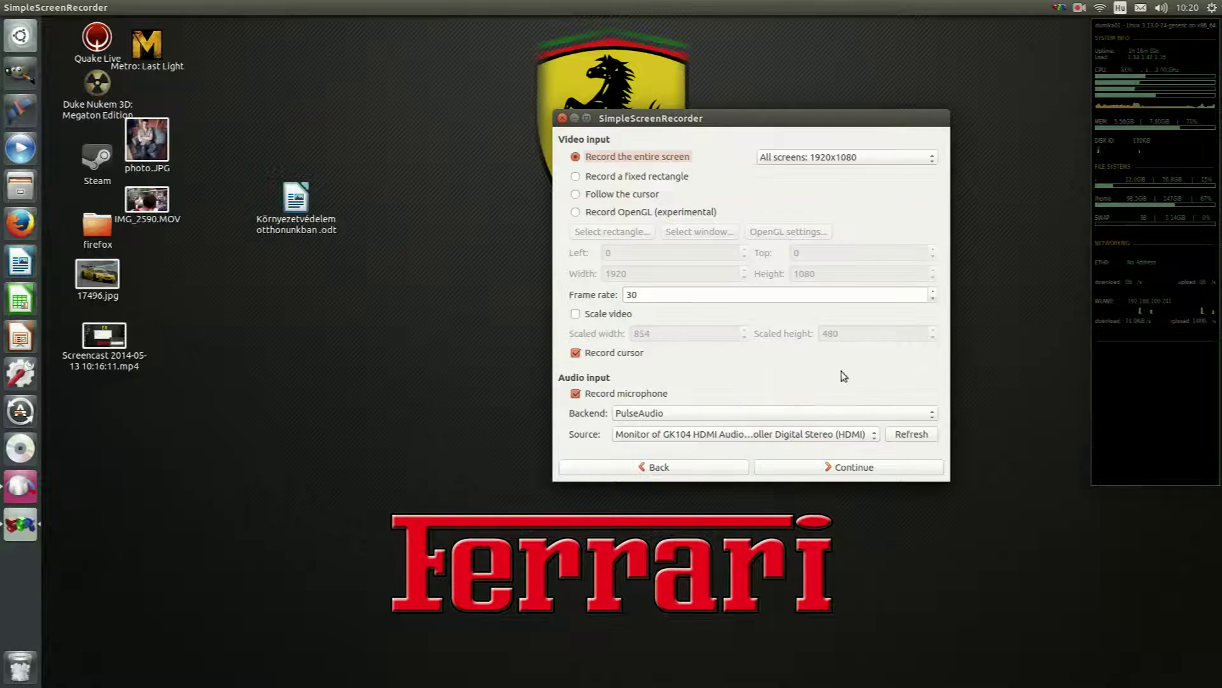
click(839, 470)
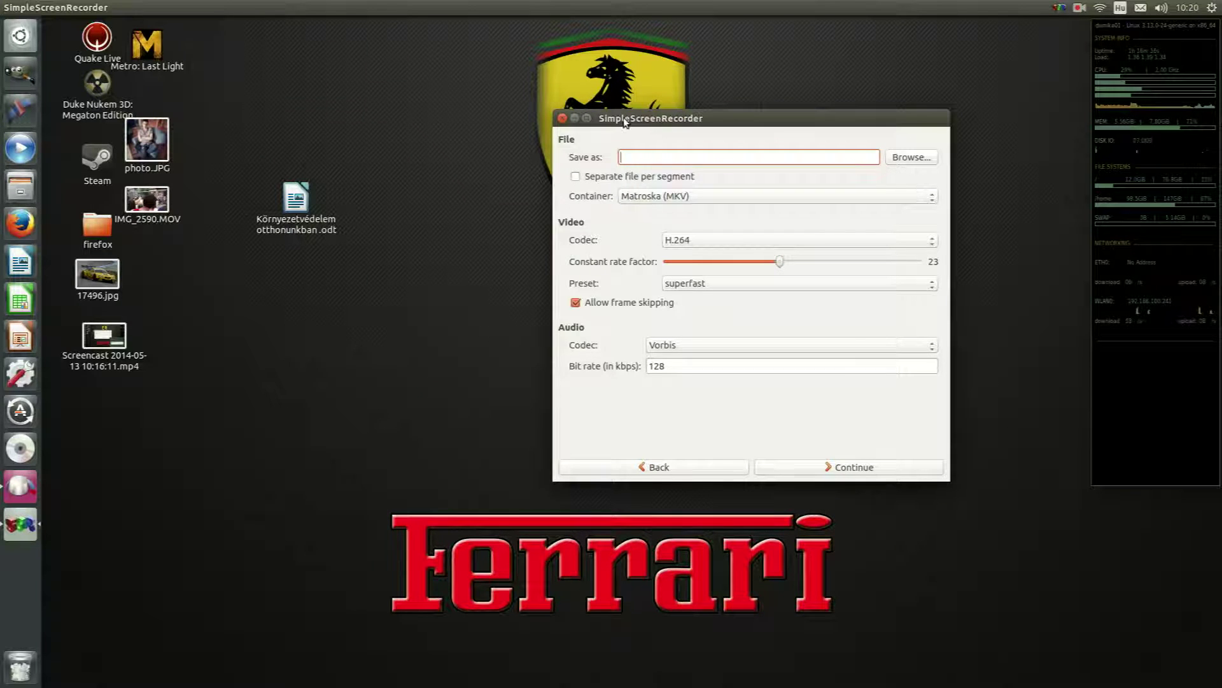
click(564, 118)
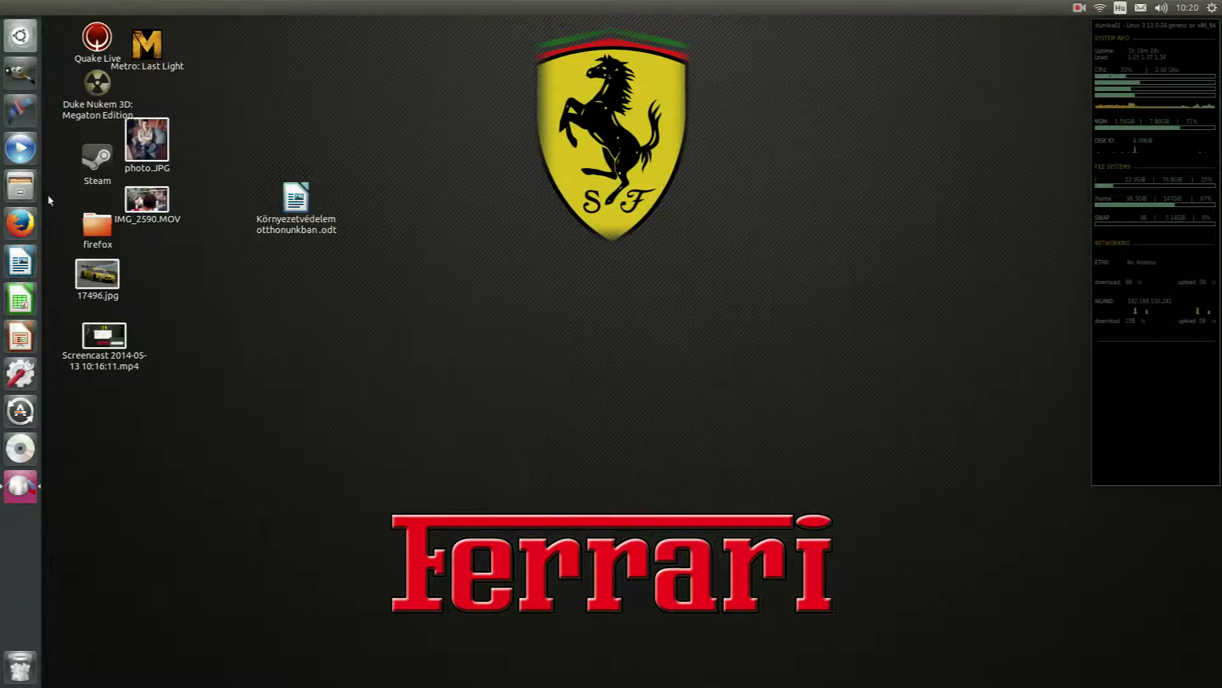
Open Volume Control on the input devices, then search the Dash for 'term'
click(20, 449)
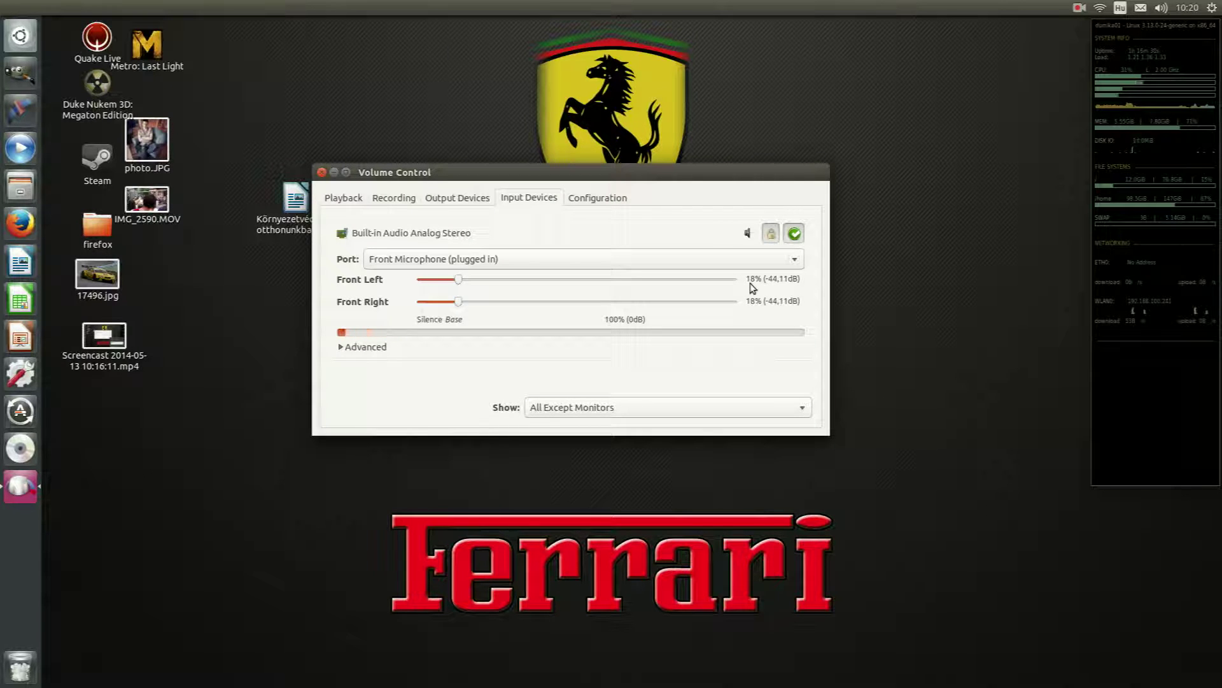
key(super)
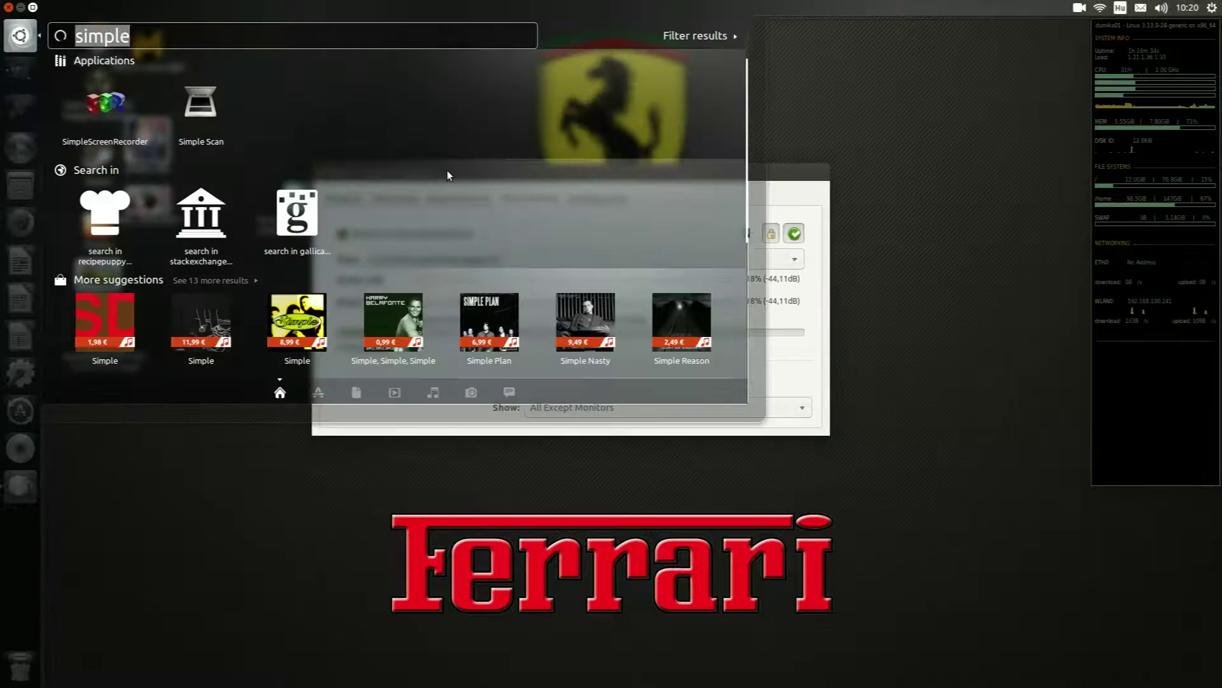
text(trem)
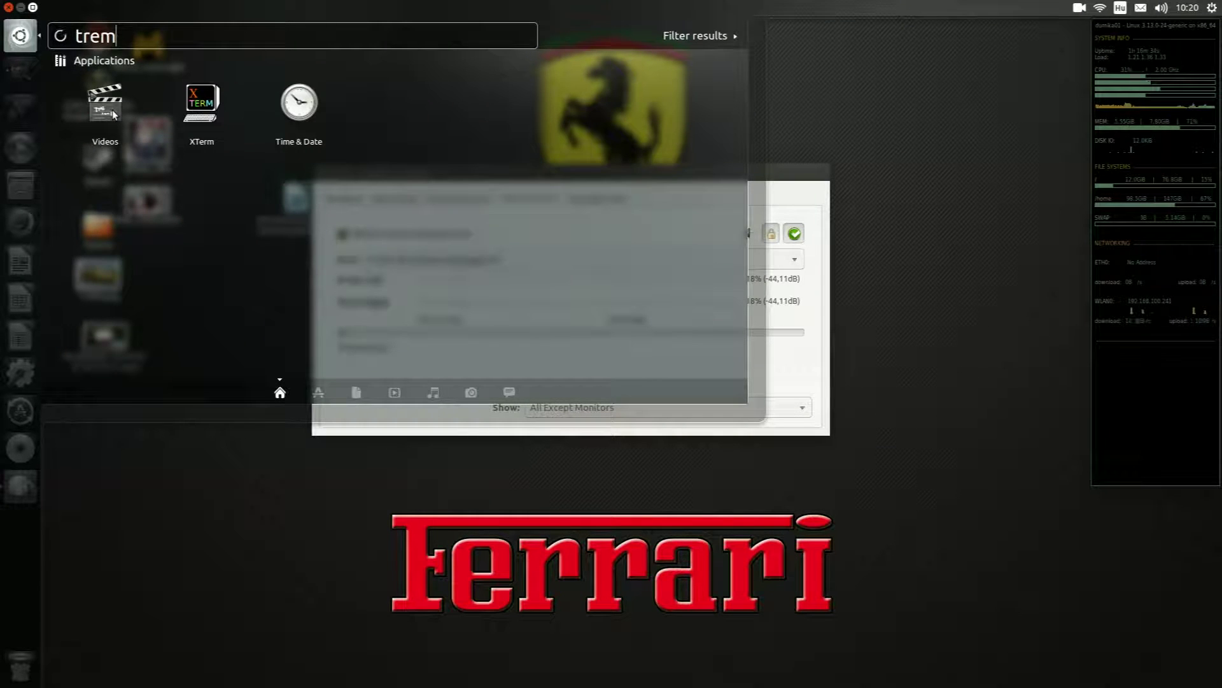
key(BackSpace)
key(BackSpace)
key(BackSpace)
text(er,)
key(BackSpace)
text(m)
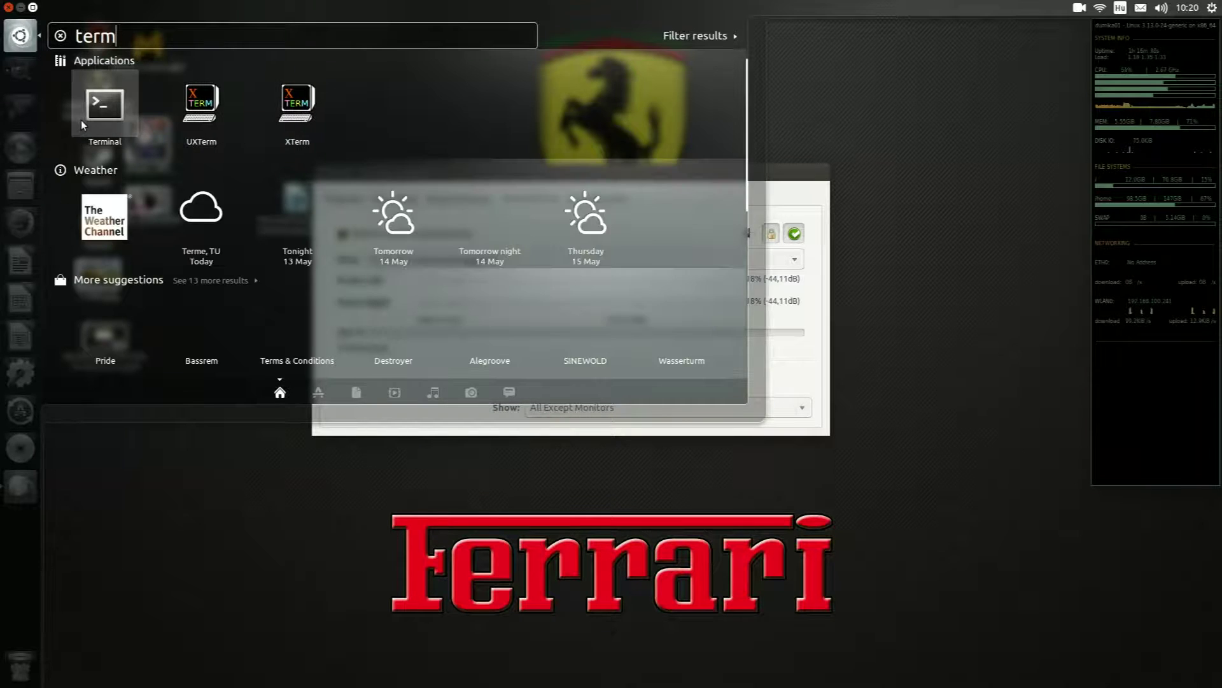
Run alsamixer in Terminal, step across to Front Mic Boost, then close the terminal
click(81, 120)
text(alsamixer)
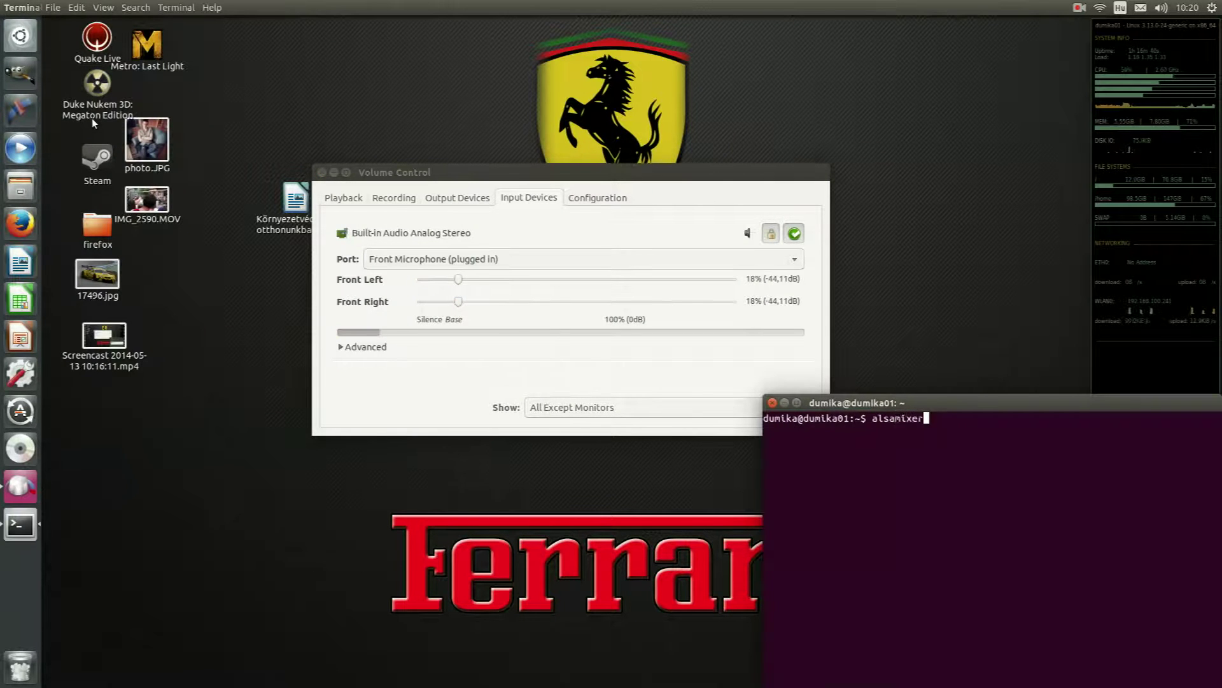
key(Return)
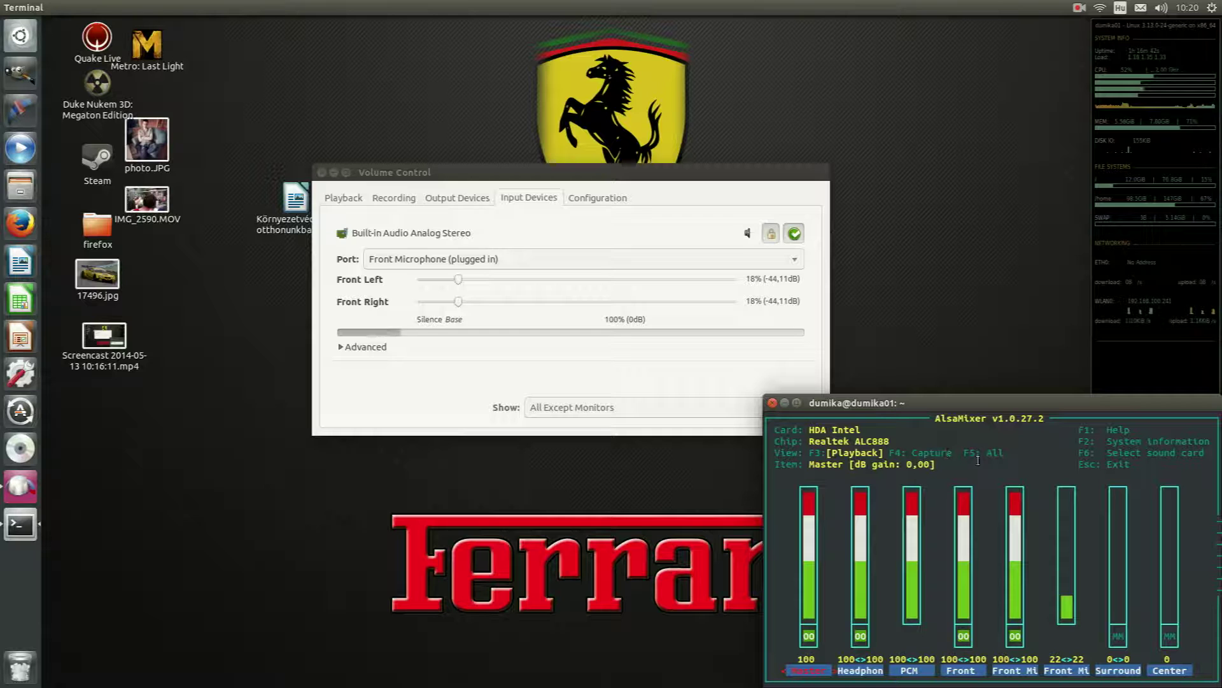
key(Right)
key(Right)
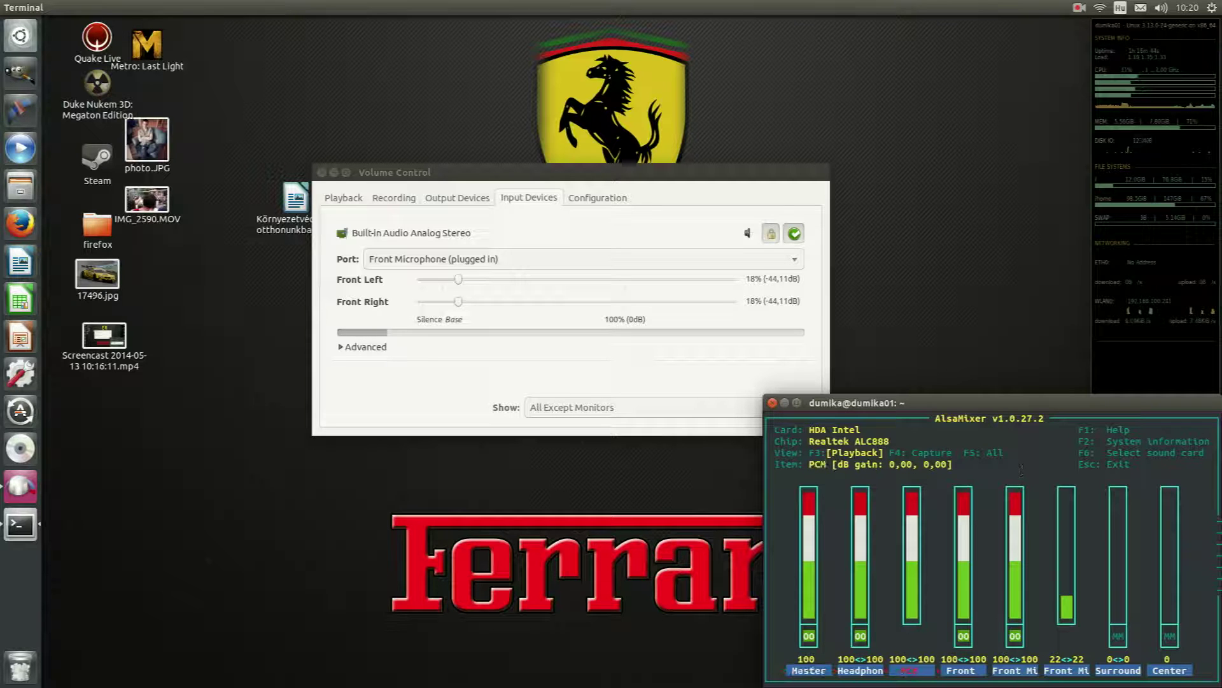
key(Right)
key(Right)
key(Right)
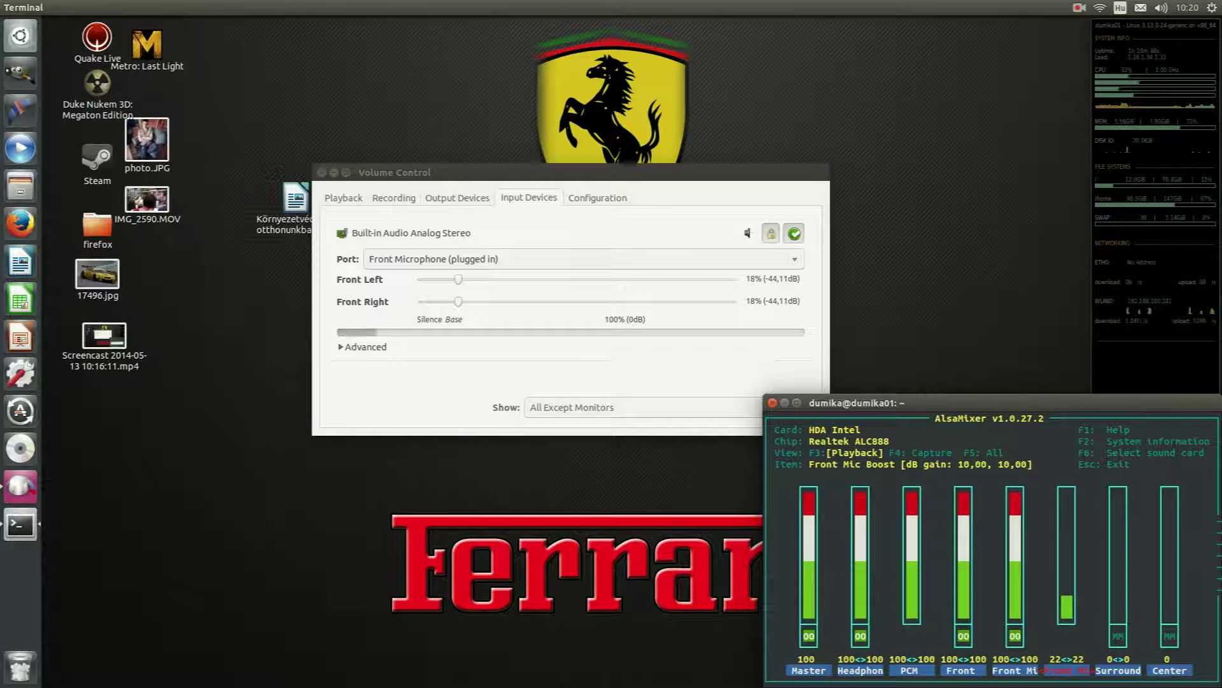
key(Right)
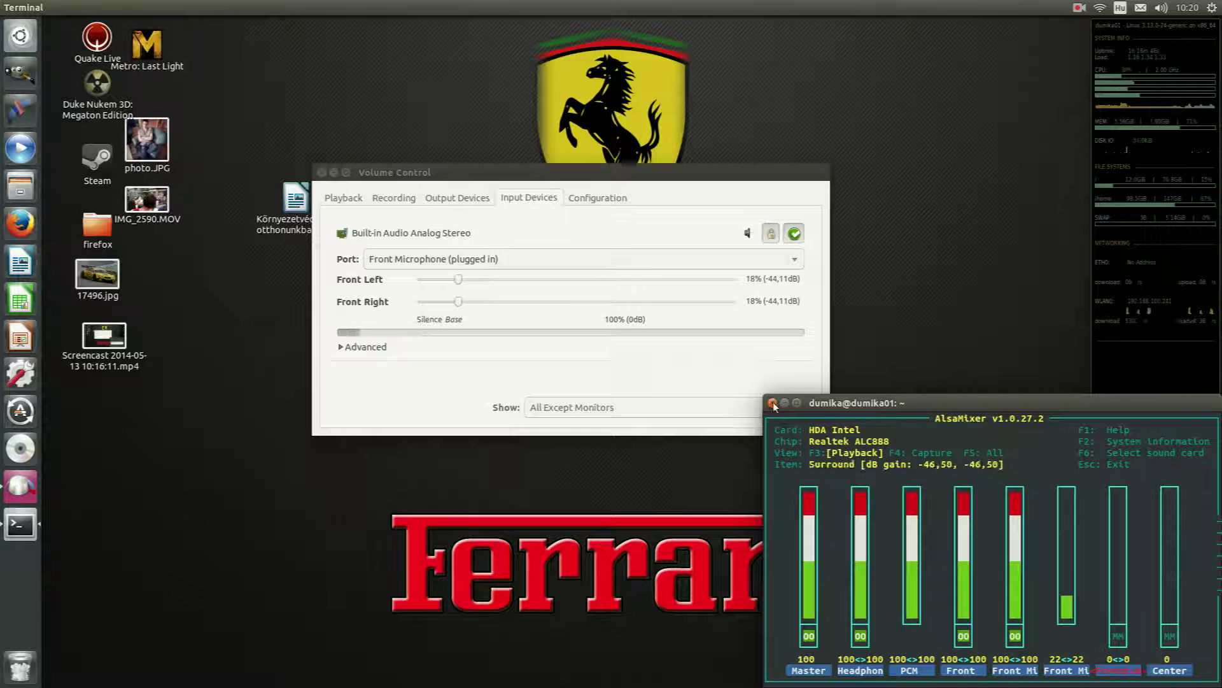
click(772, 404)
click(1139, 591)
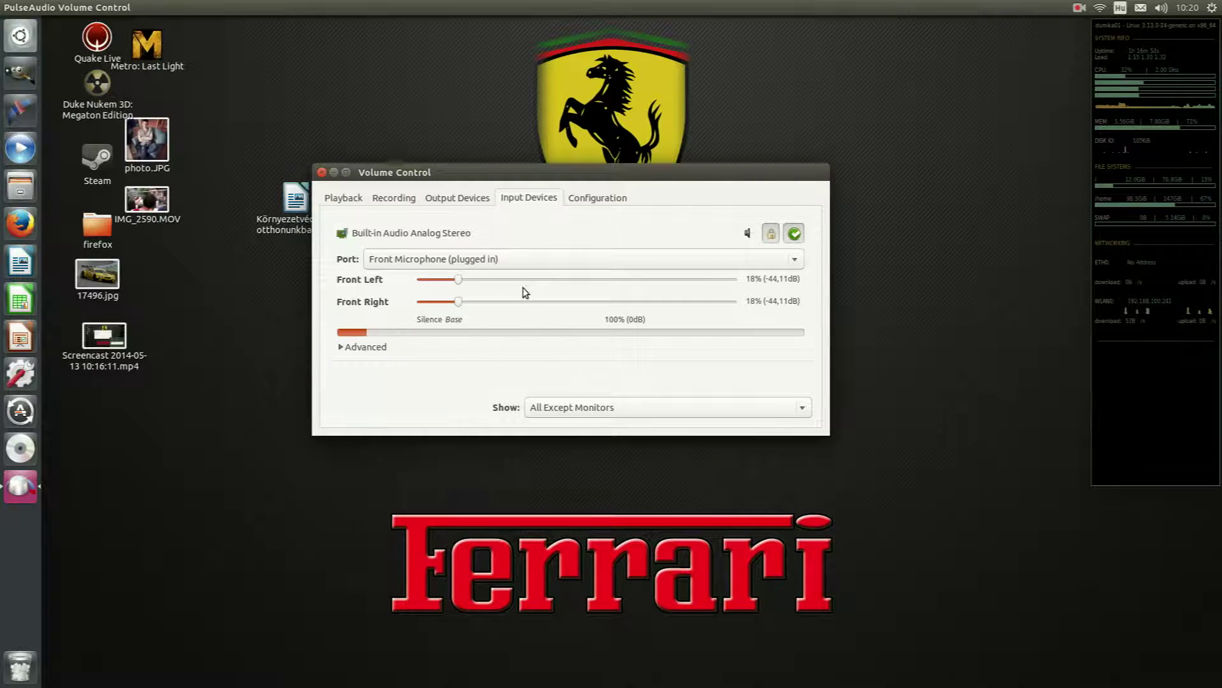
Close Volume Control, launch Kdenlive, and drag dukeonline.webm into the Project Tree
click(323, 174)
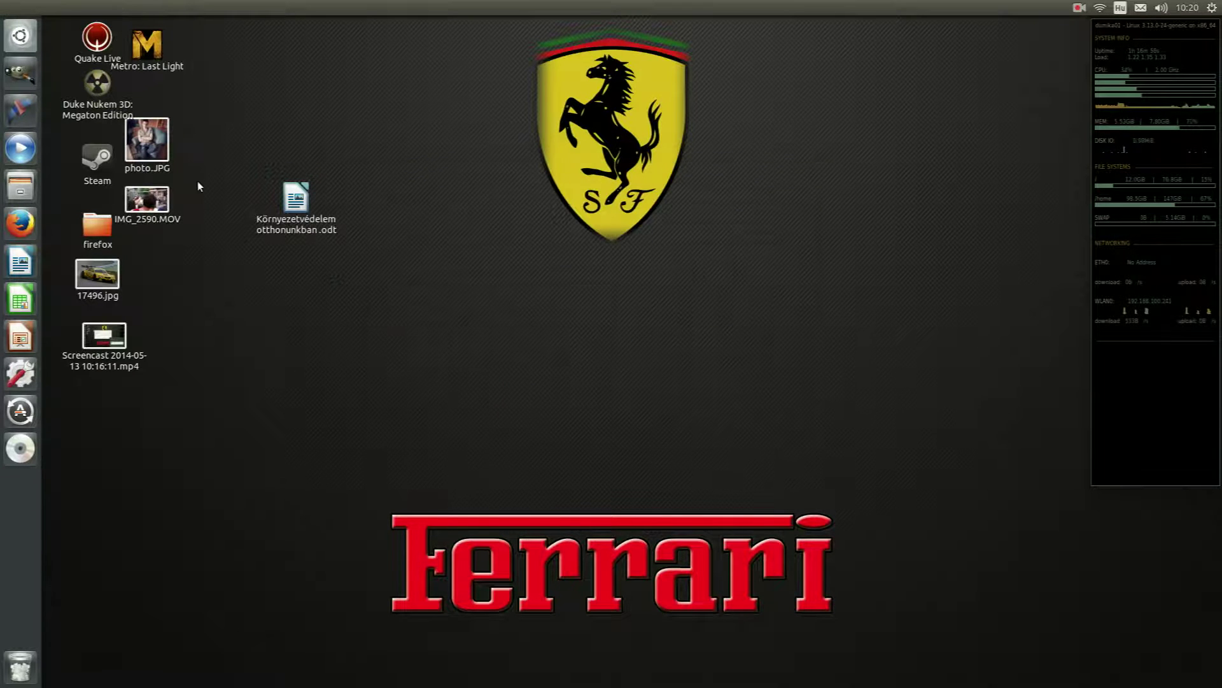
click(20, 108)
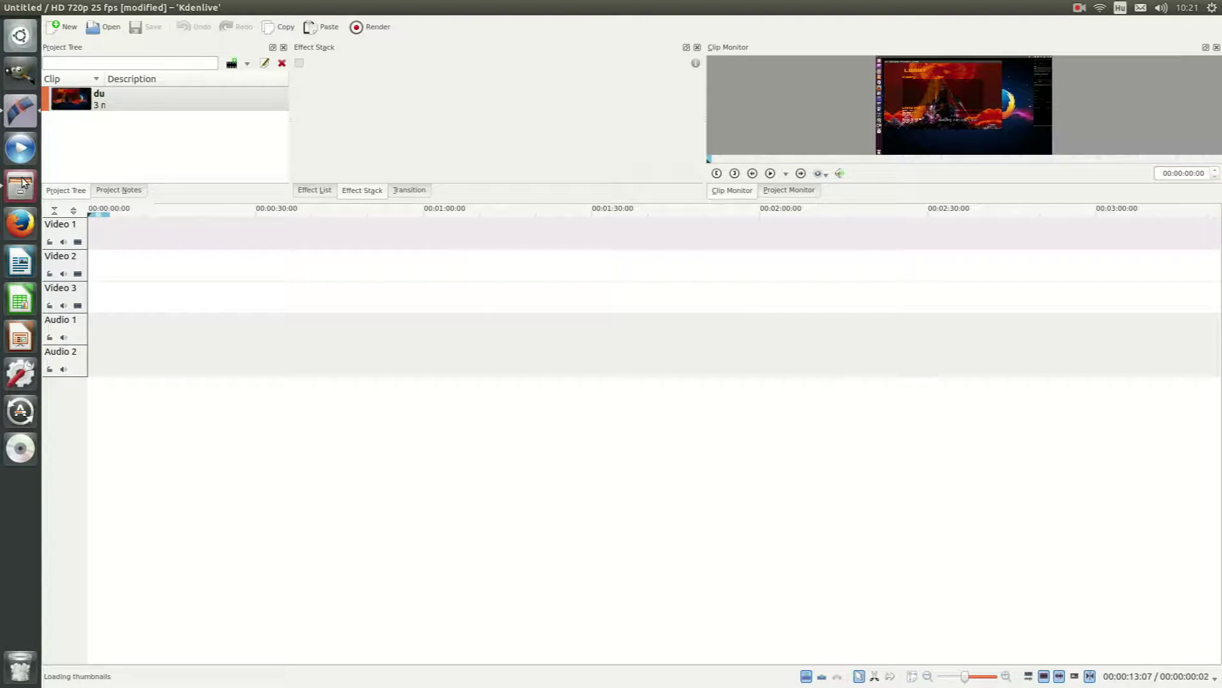
click(22, 184)
click(827, 269)
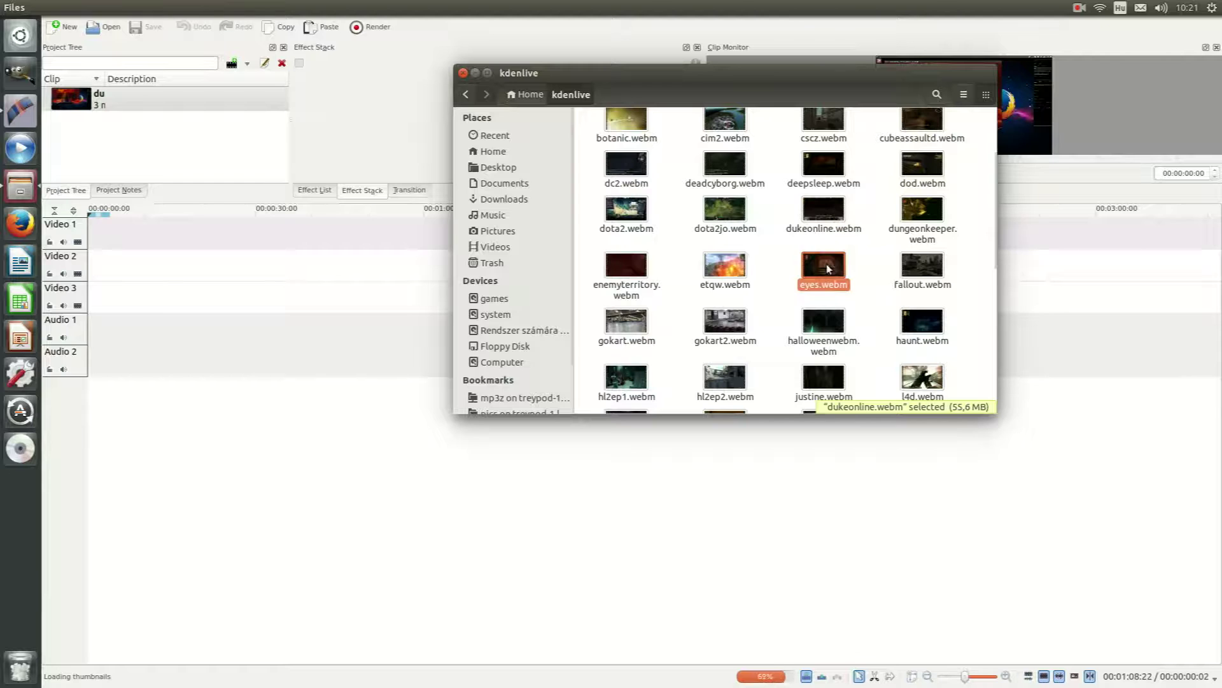
drag(828, 269, 237, 167)
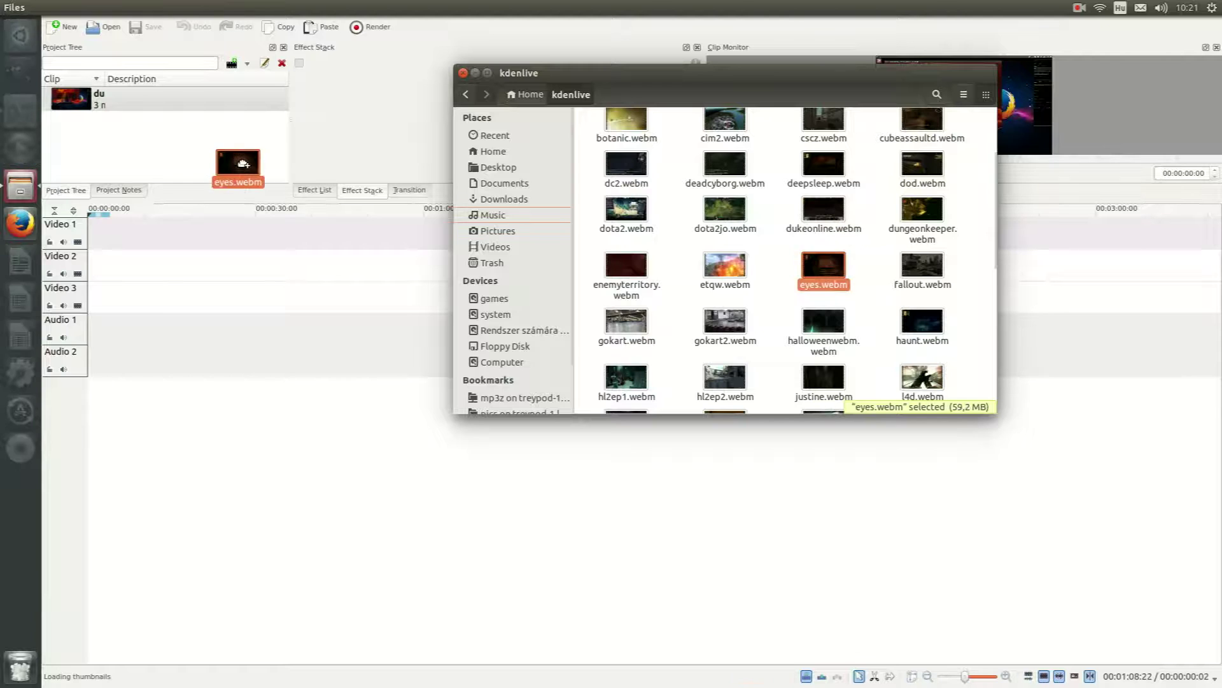
click(463, 74)
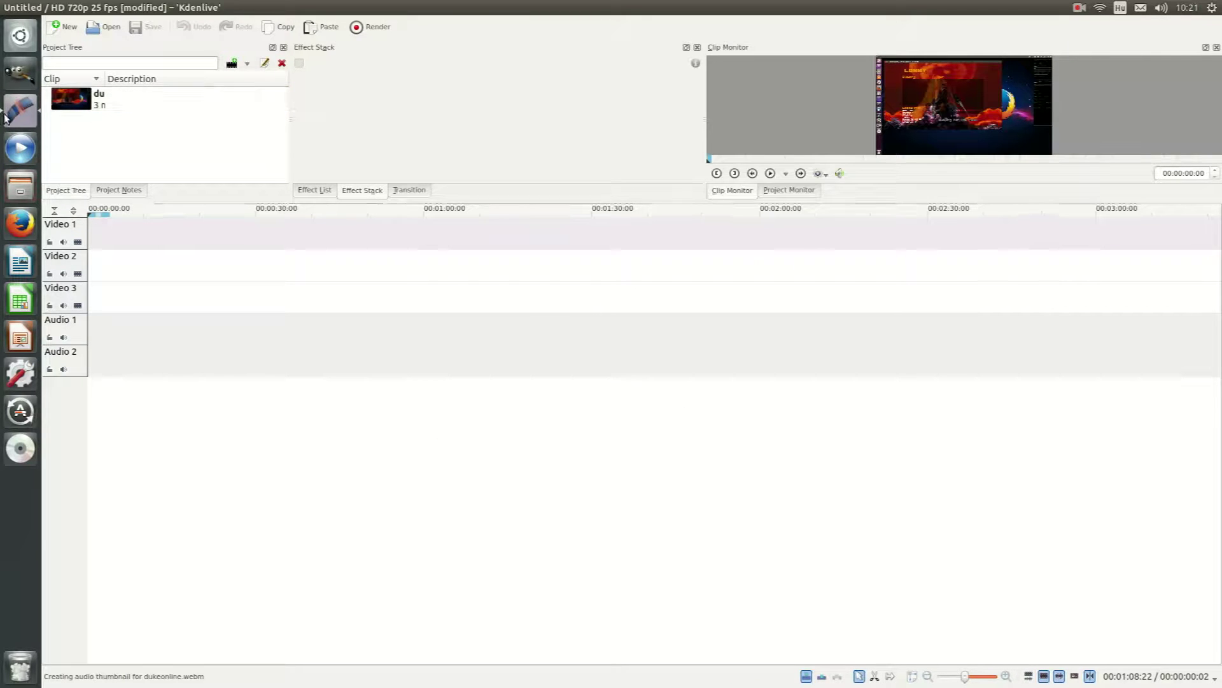
Force dukeonline.webm to 16:9 aspect and 25.00 fps in Clip Properties' Advanced settings
right_click(130, 103)
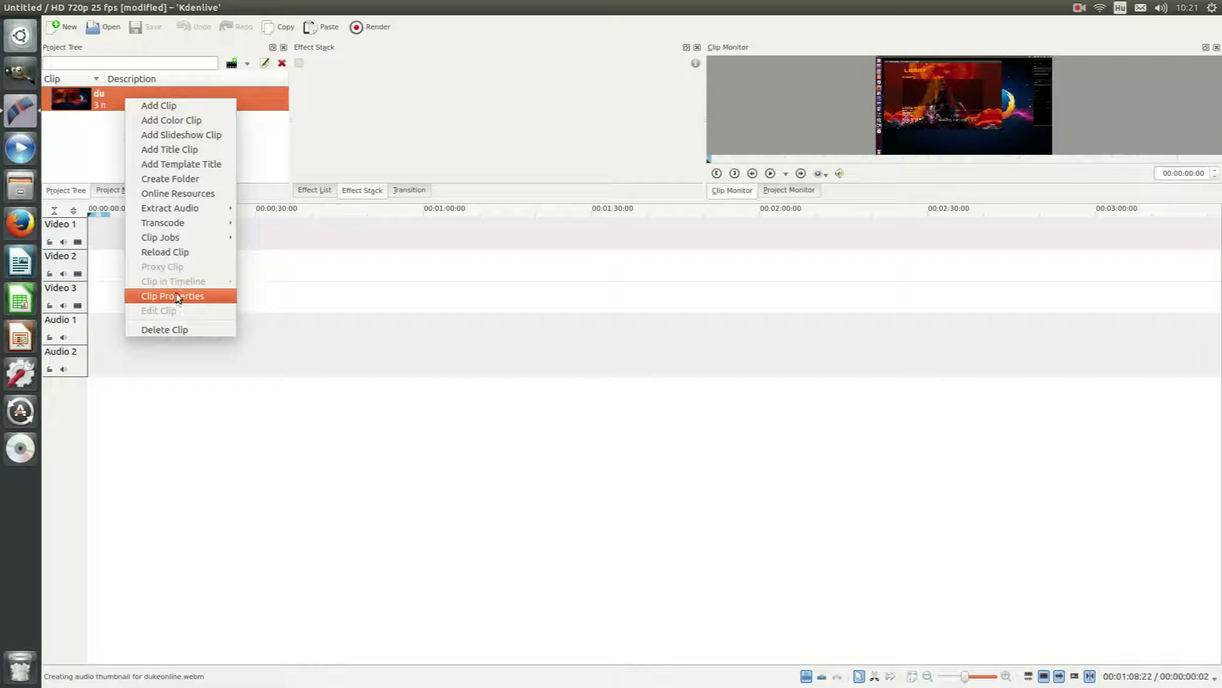
click(172, 294)
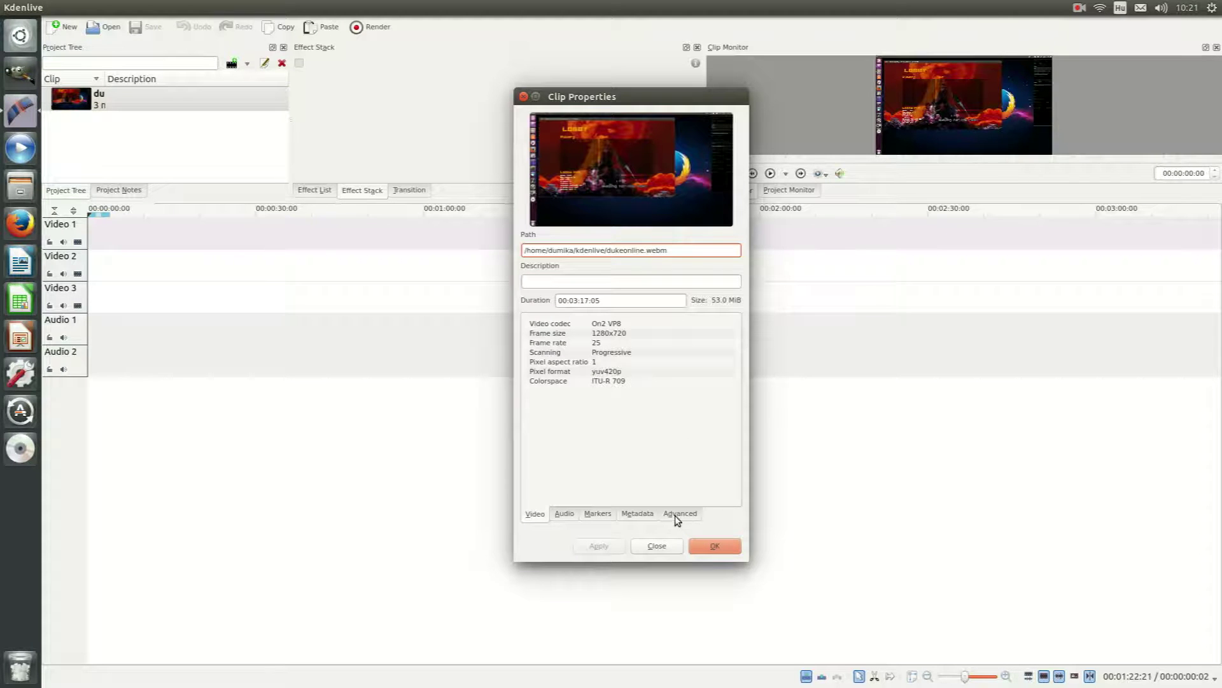
click(696, 514)
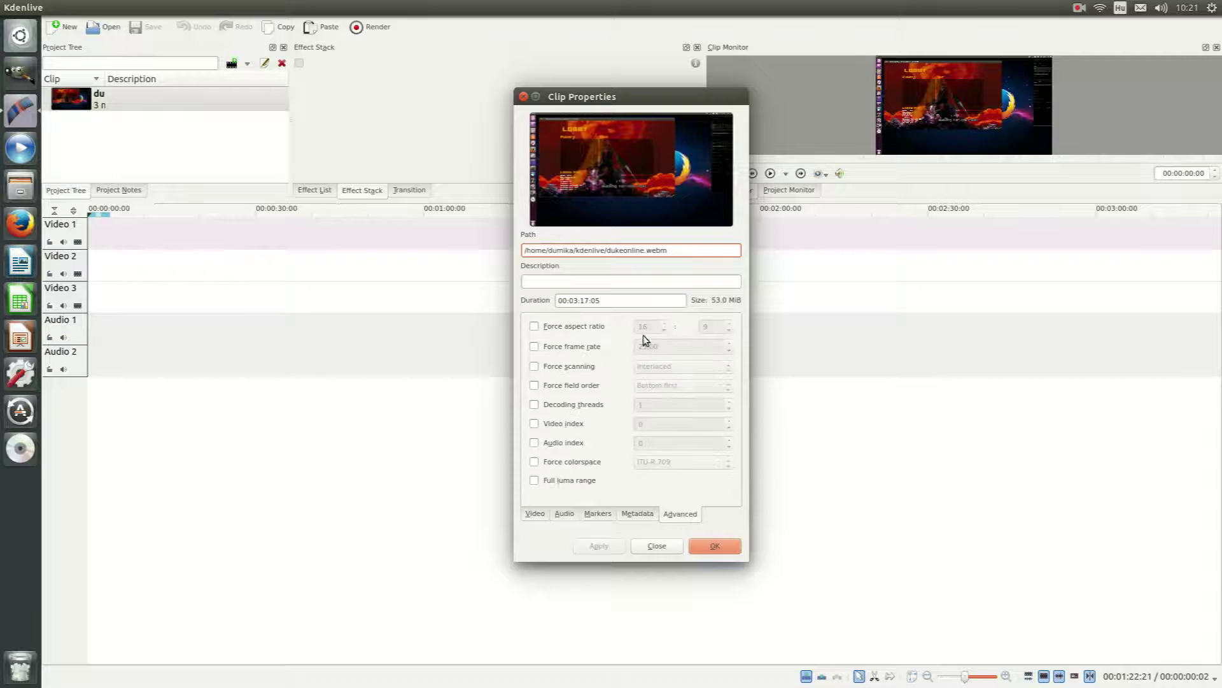
click(550, 331)
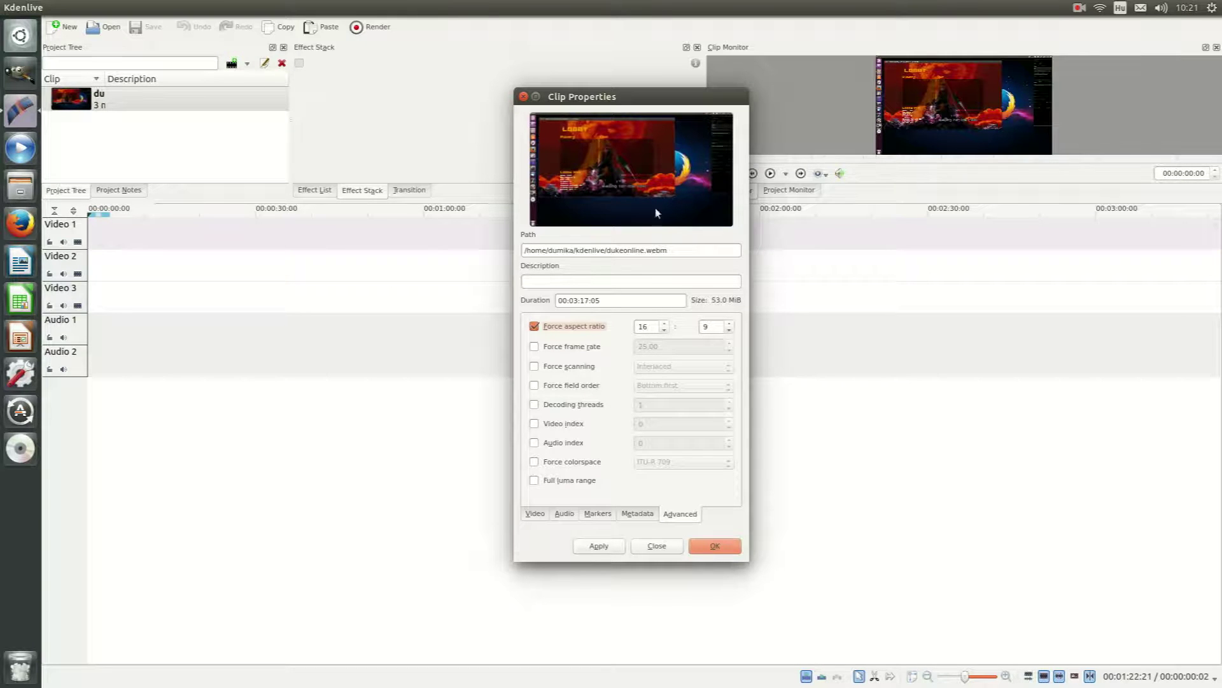
click(576, 347)
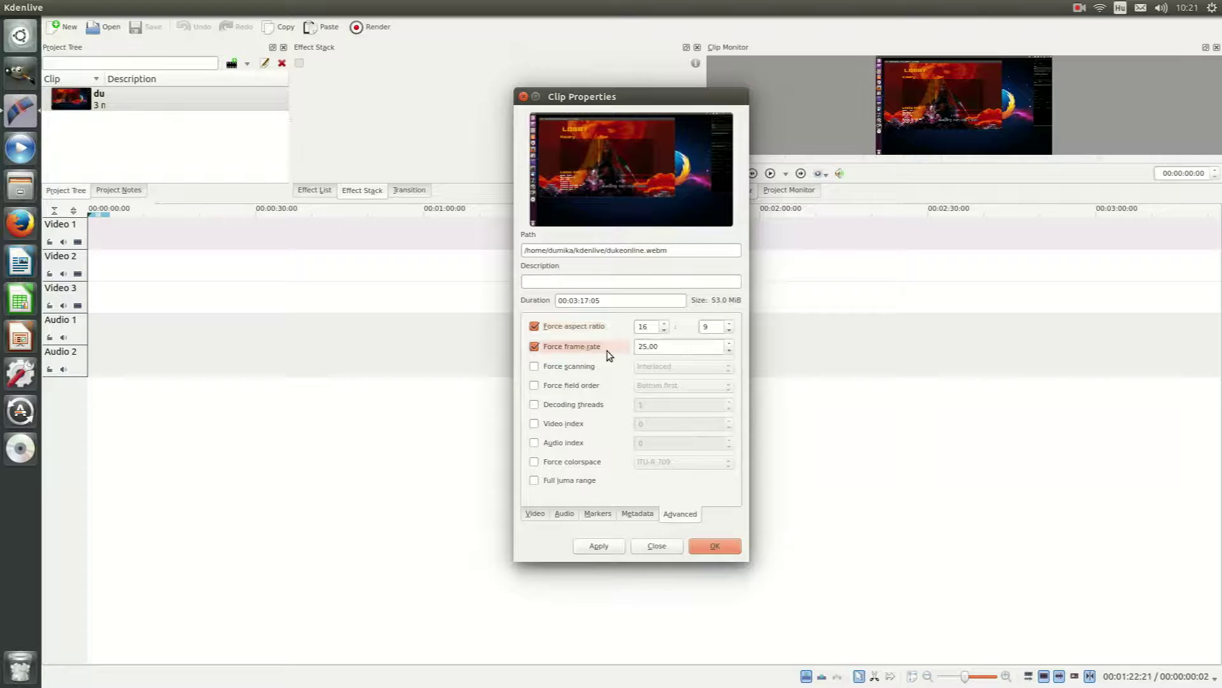
click(715, 545)
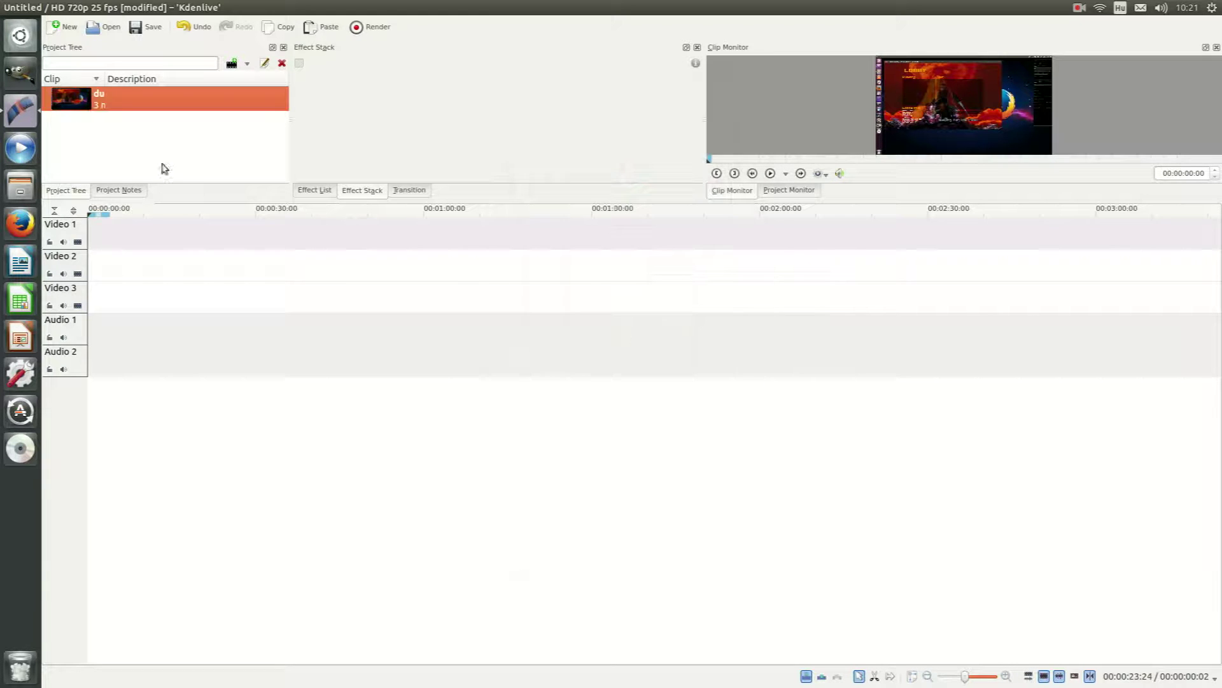
Place dukeonline.webm on Video 2 and a second copy on Video 1
drag(68, 100, 119, 267)
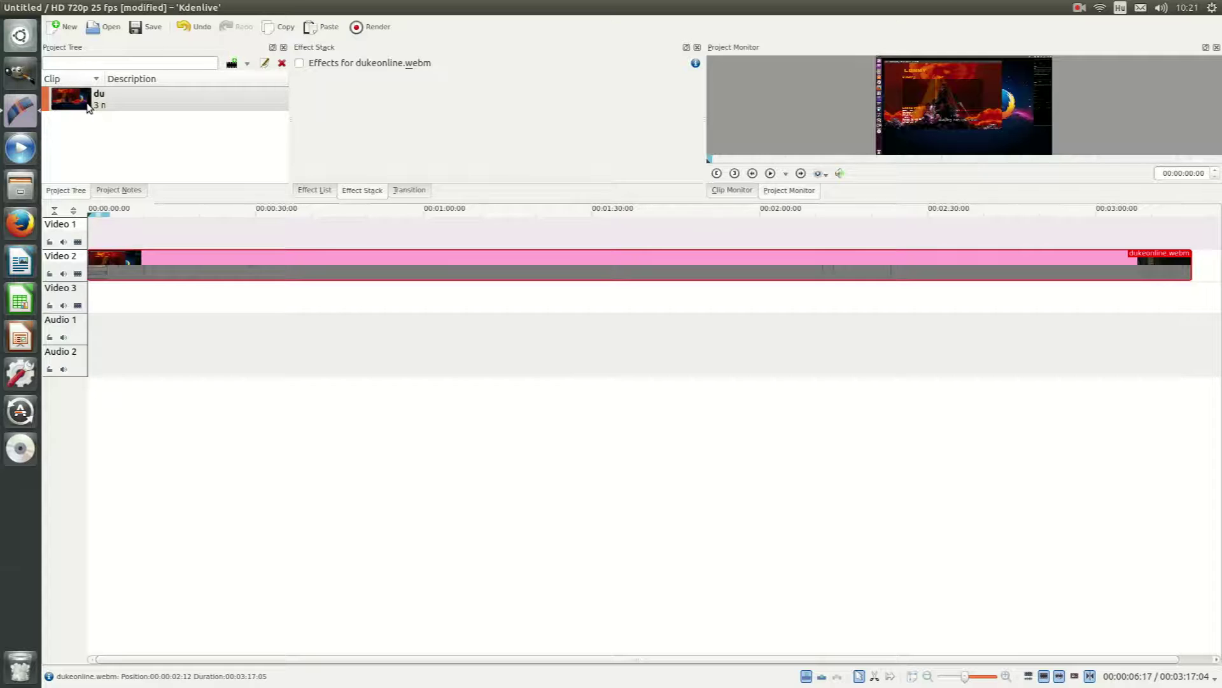
drag(88, 107, 115, 230)
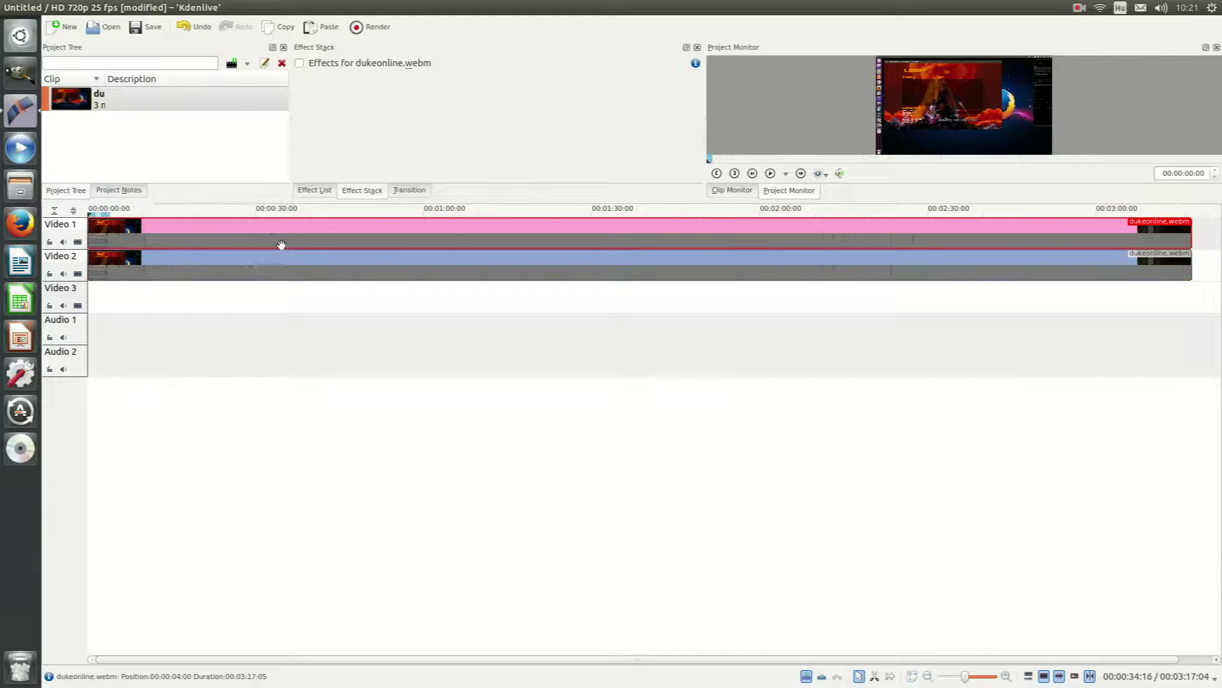
right_click(280, 245)
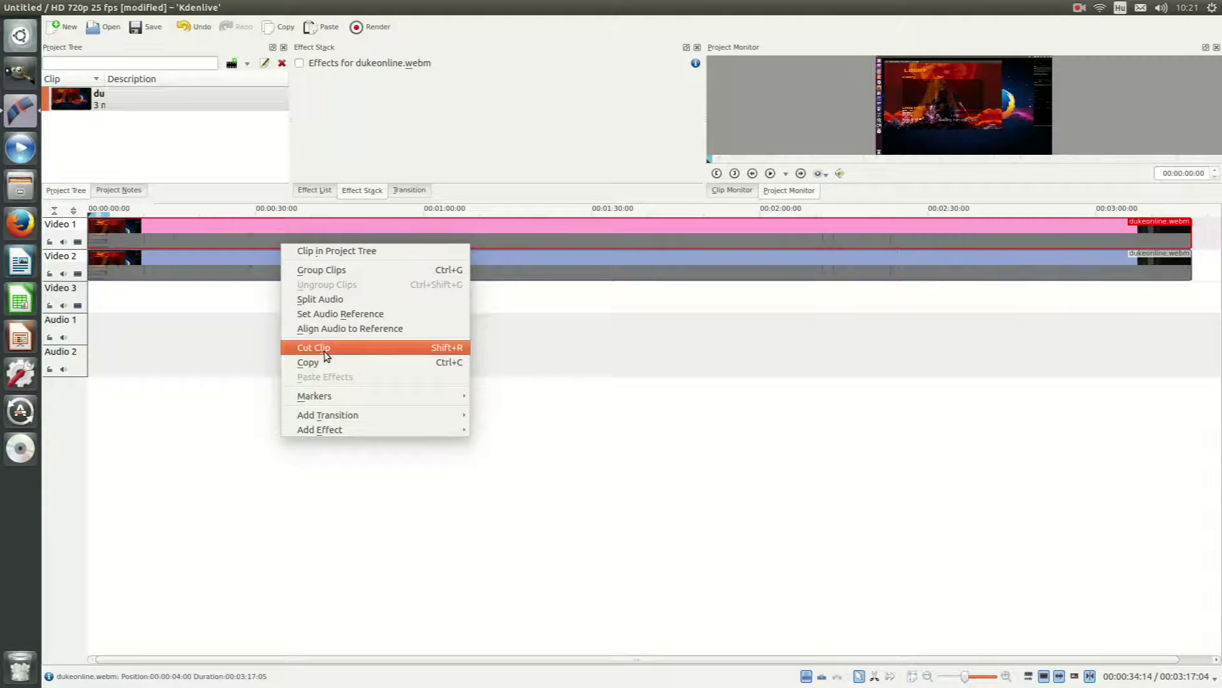
click(192, 302)
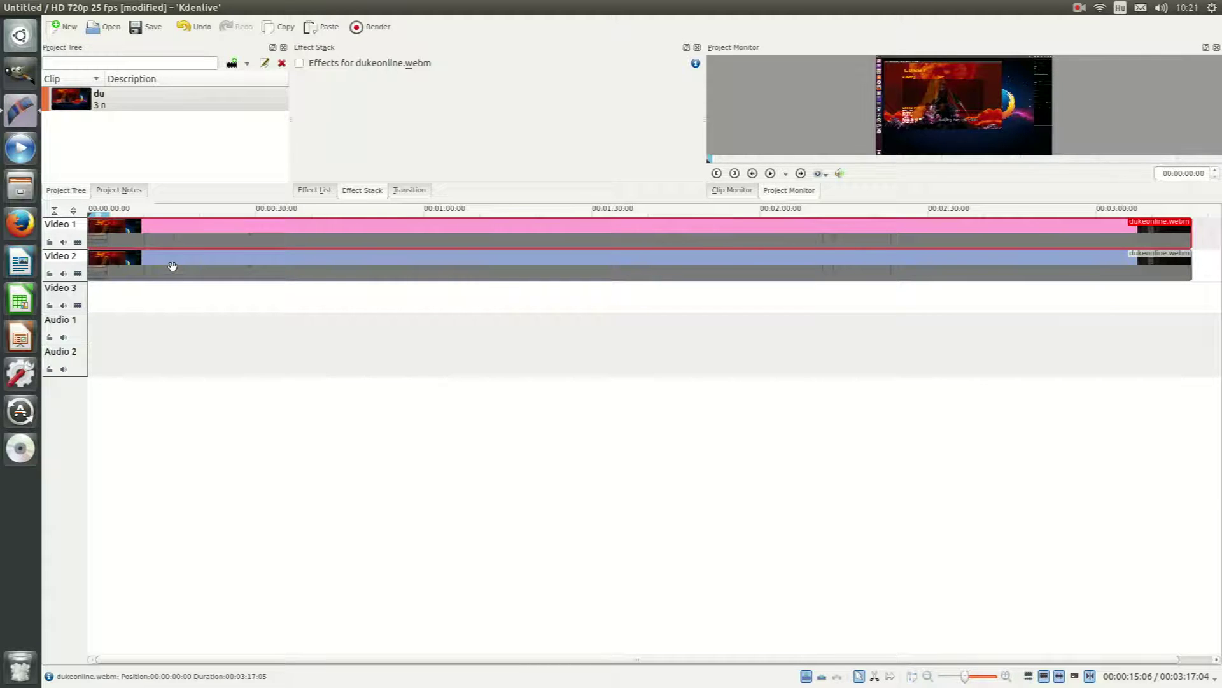
Add a Composite transition and stretch it across the clip's full length
right_click(160, 233)
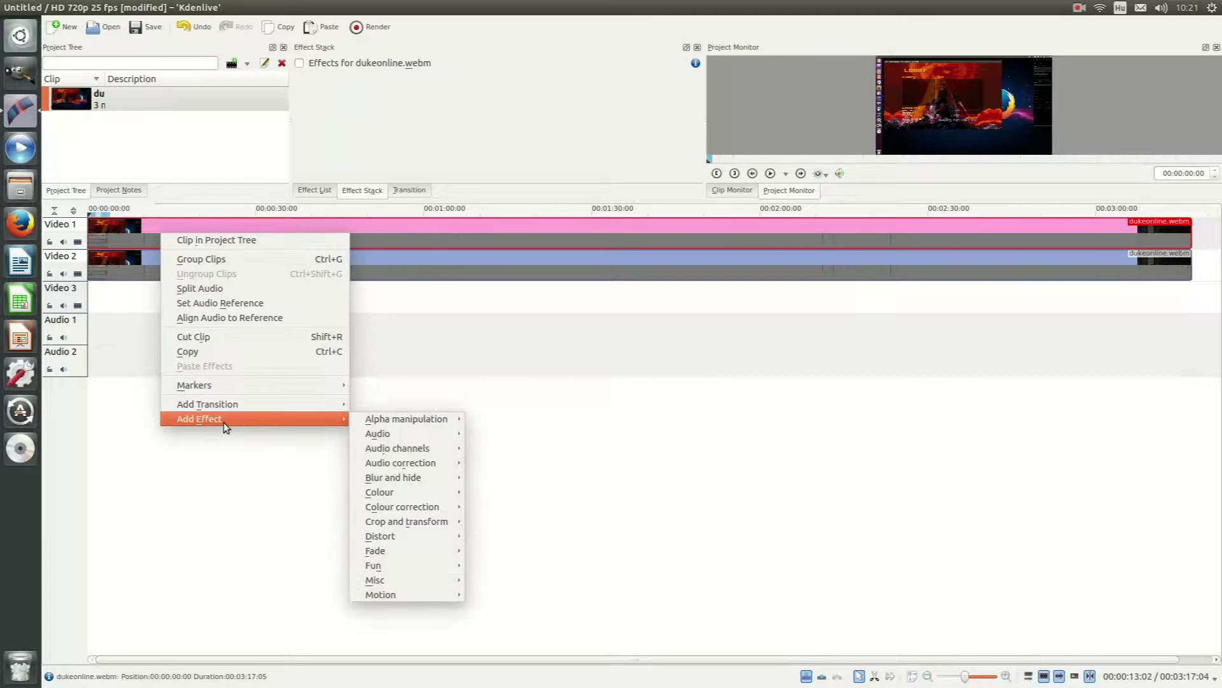
mouse_move(207, 404)
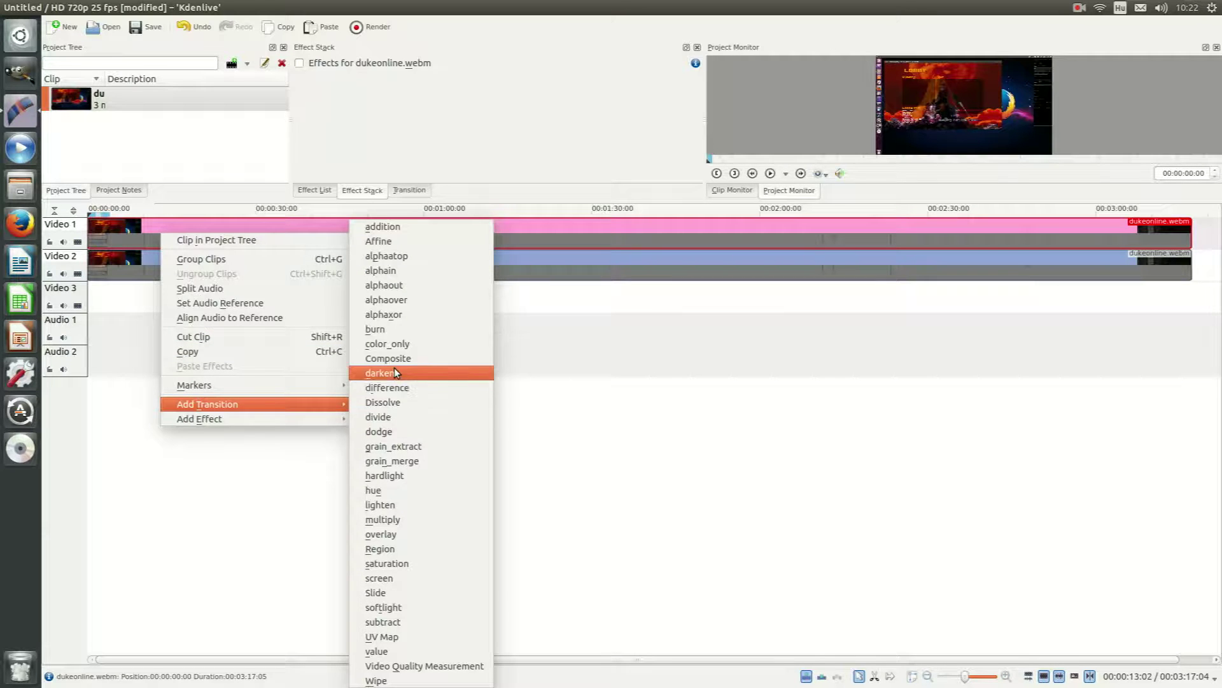
click(388, 359)
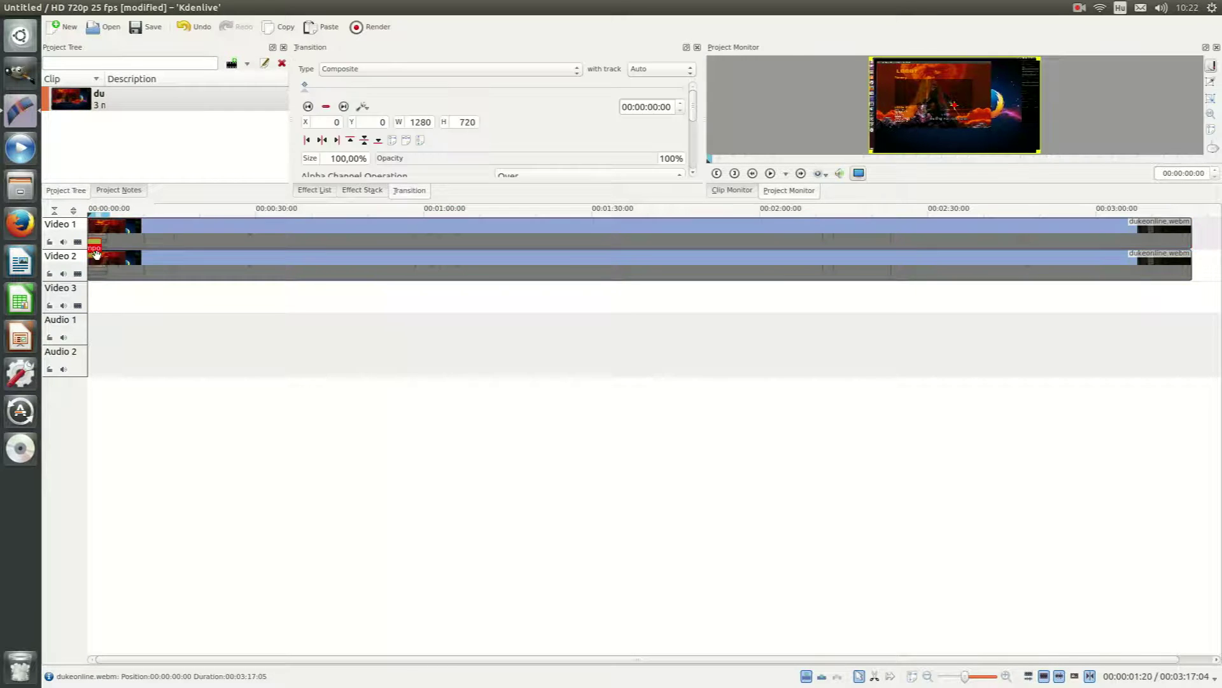
drag(96, 247, 1191, 265)
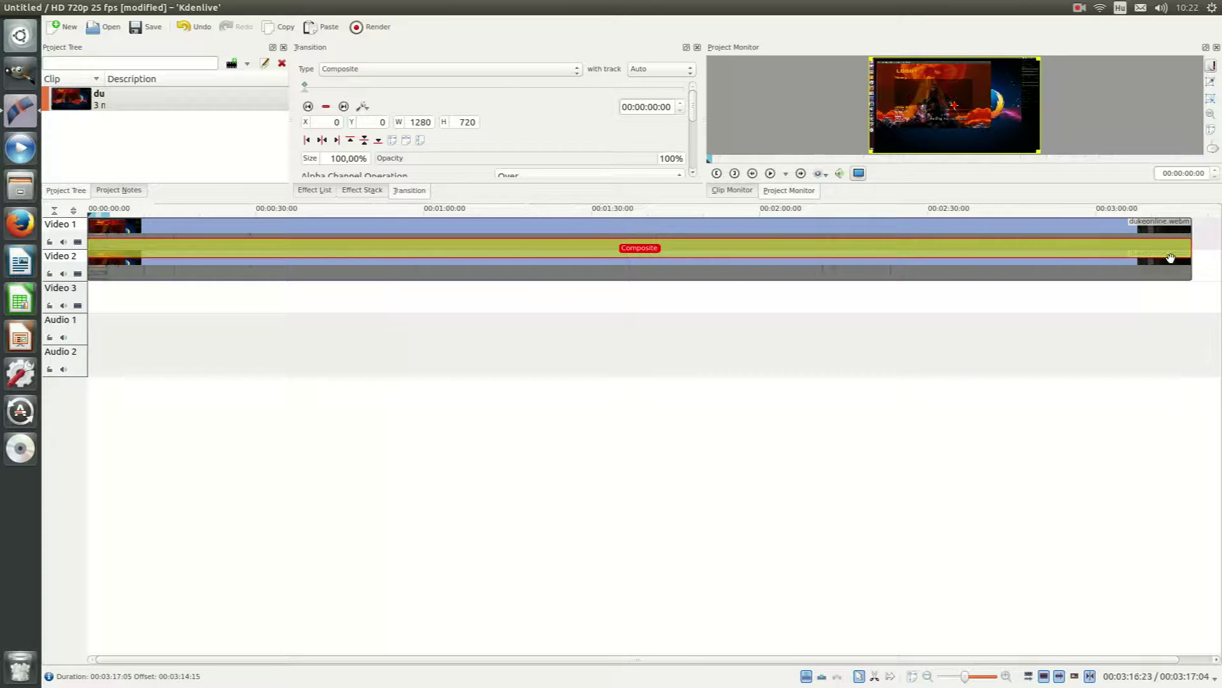
click(875, 230)
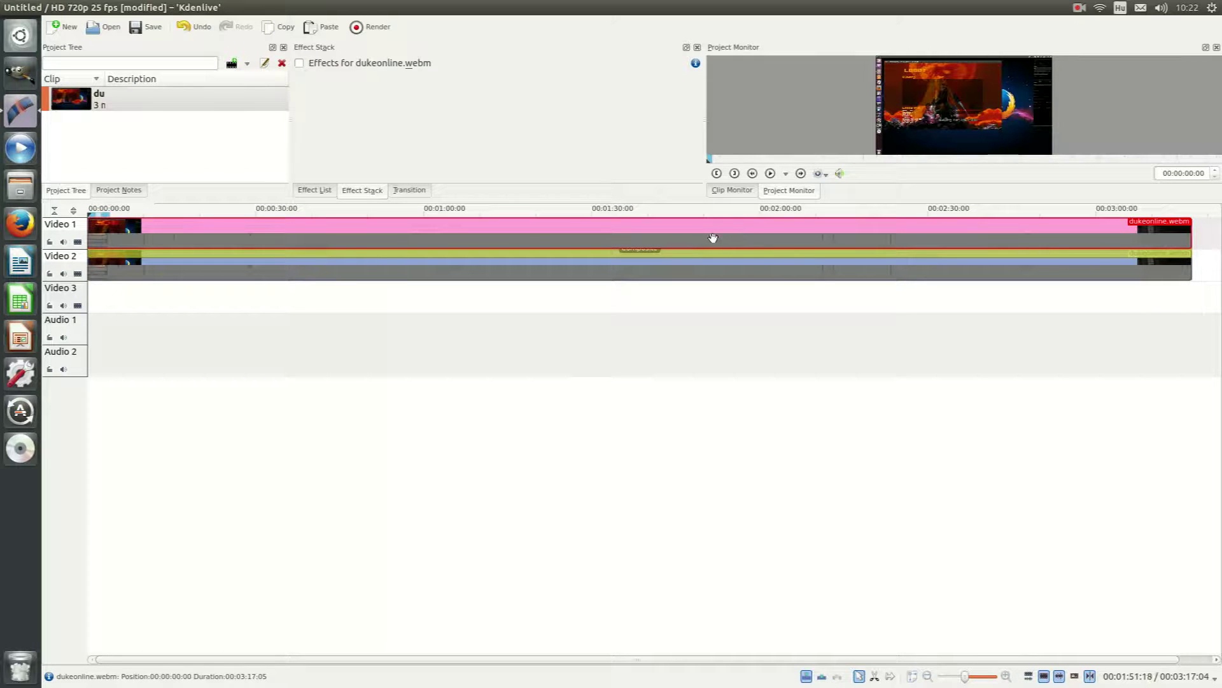
Add a Pan and Zoom effect to the top clip with size 25%
right_click(259, 240)
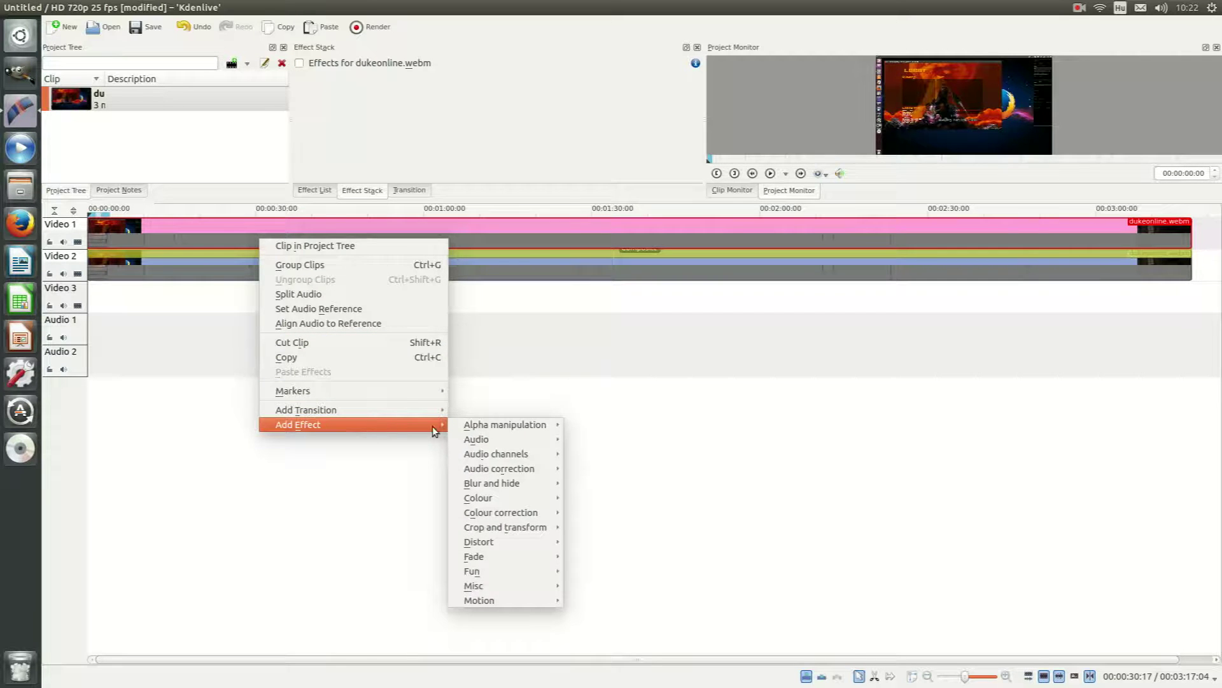
mouse_move(298, 424)
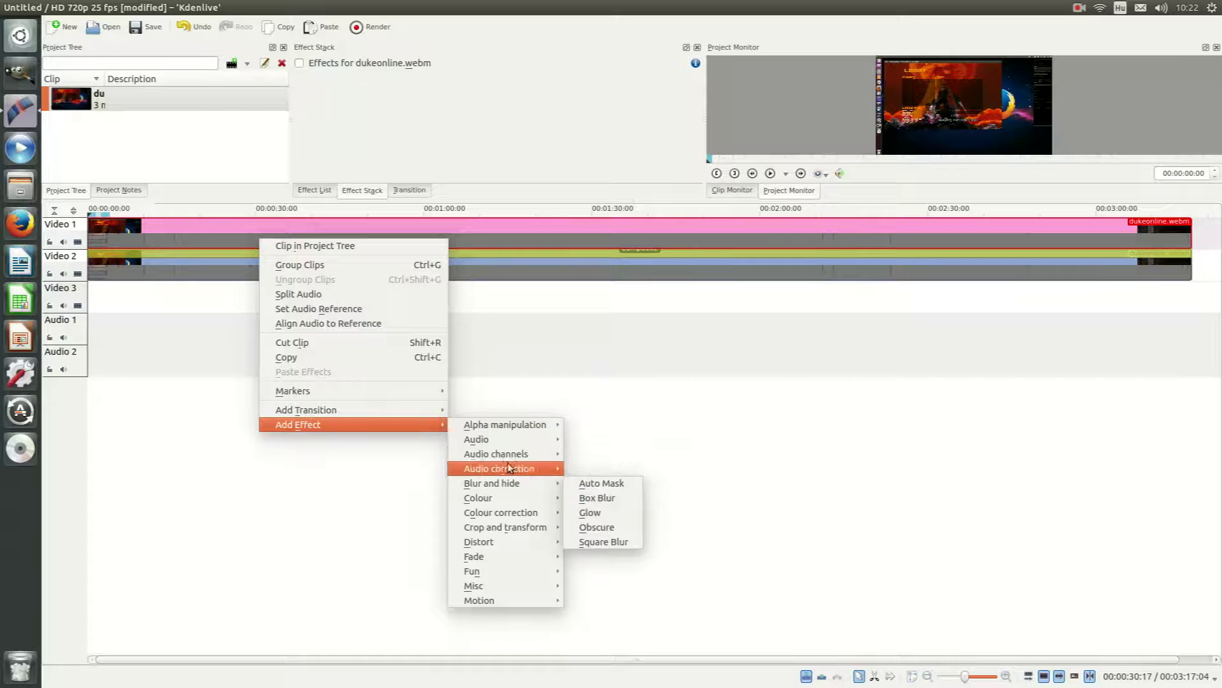
mouse_move(504, 527)
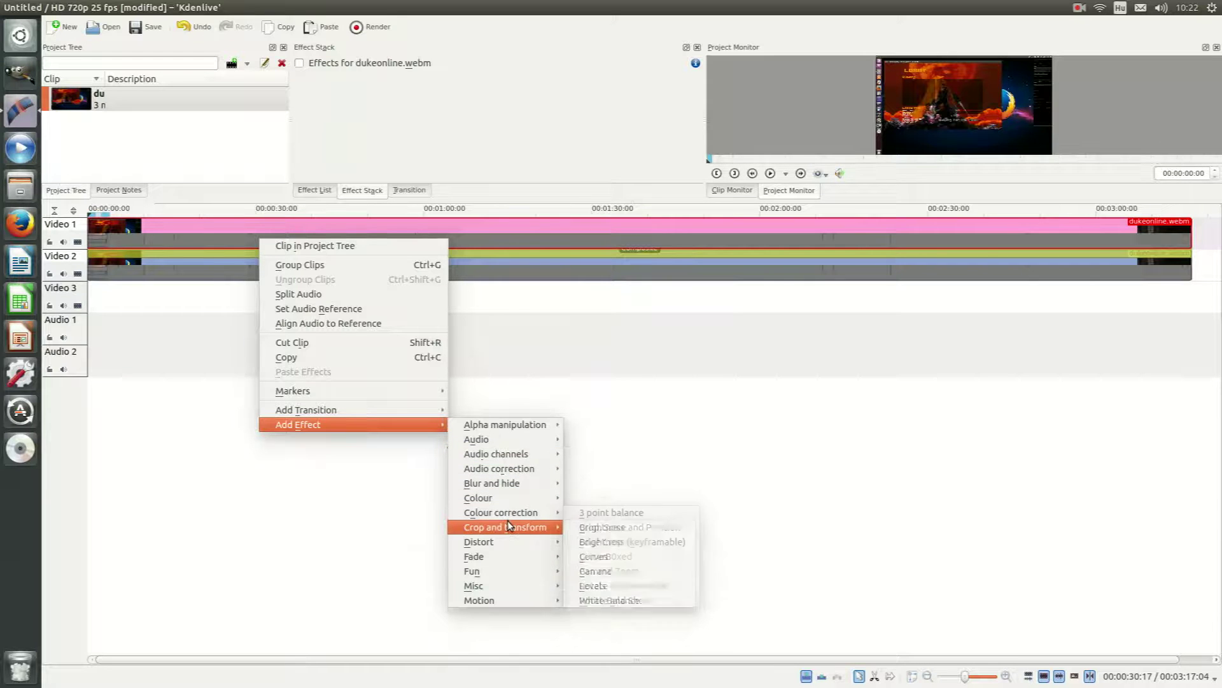
click(608, 570)
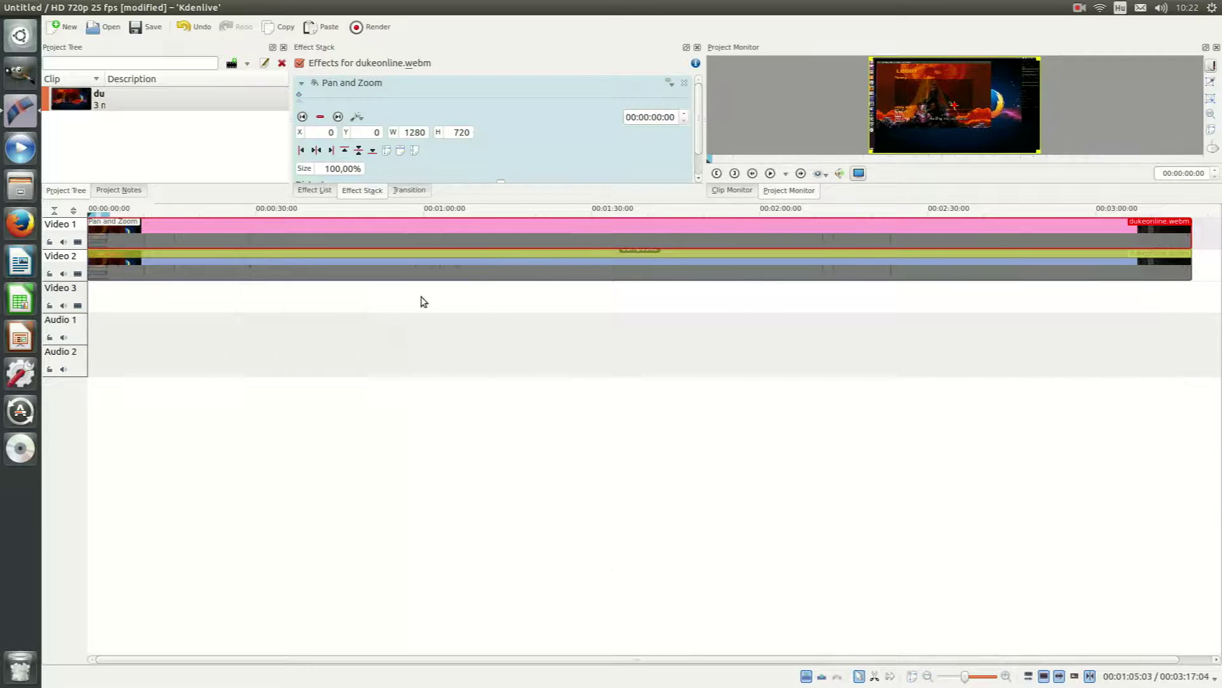
click(345, 169)
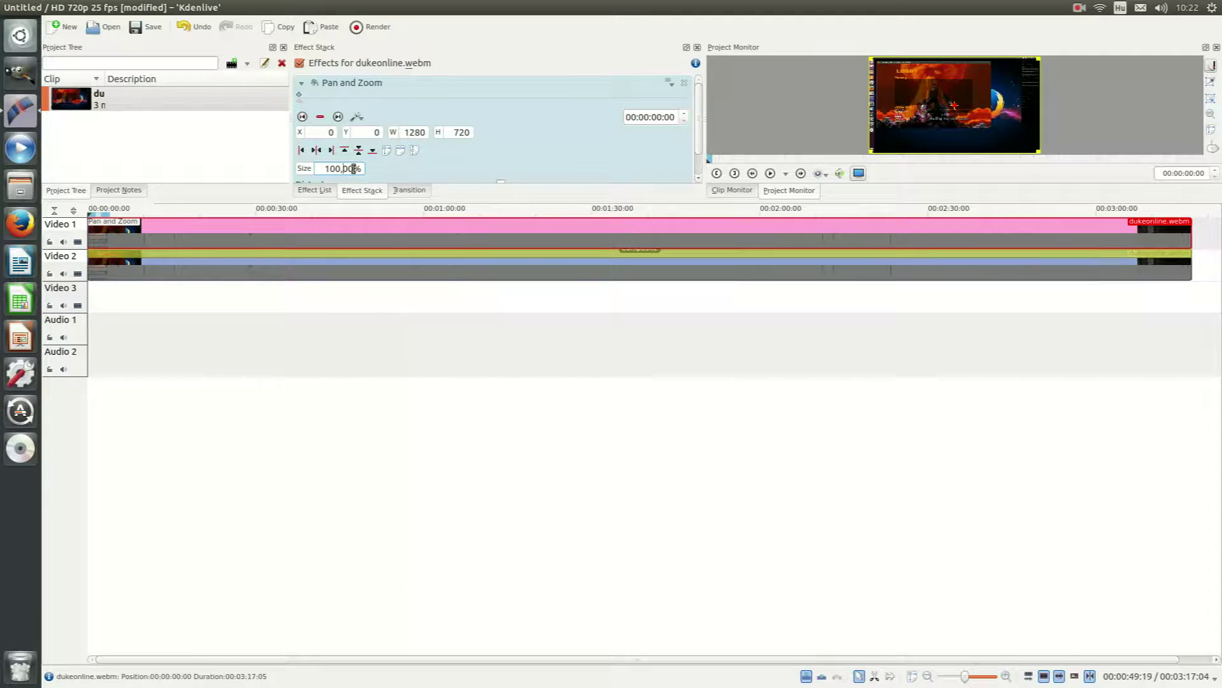
drag(356, 168, 317, 169)
text(25)
key(Return)
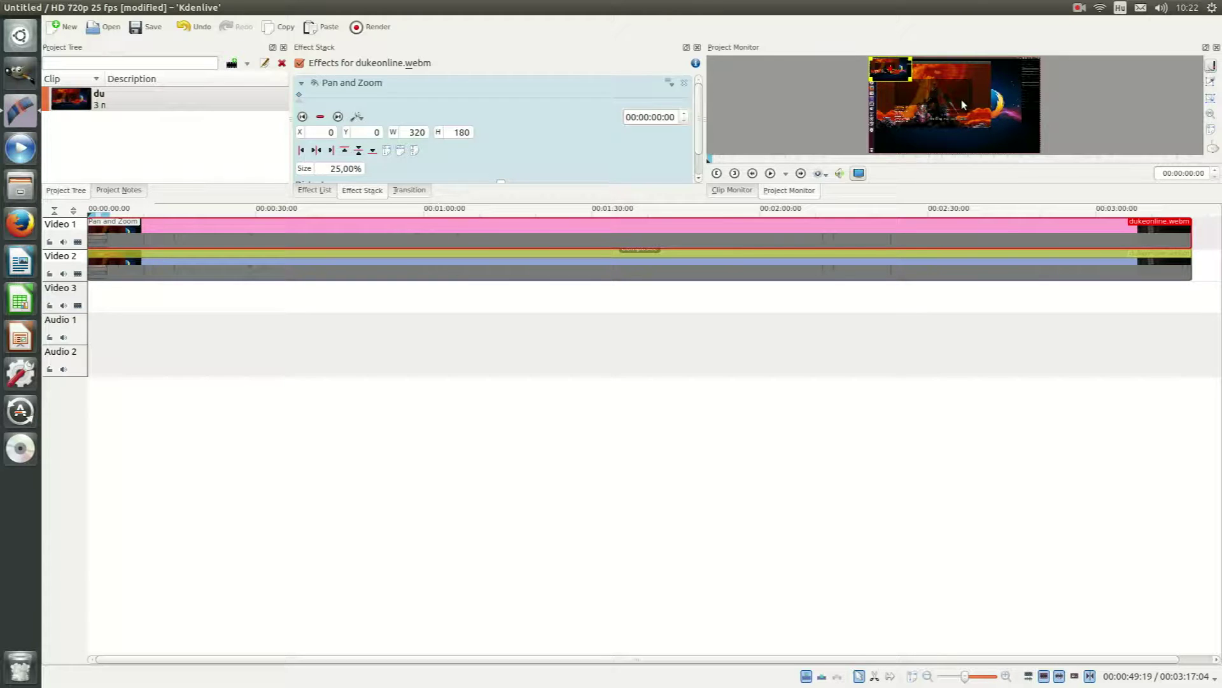
Preview the picture-in-picture overlay, then take the shrunken copy off Video 1
click(771, 172)
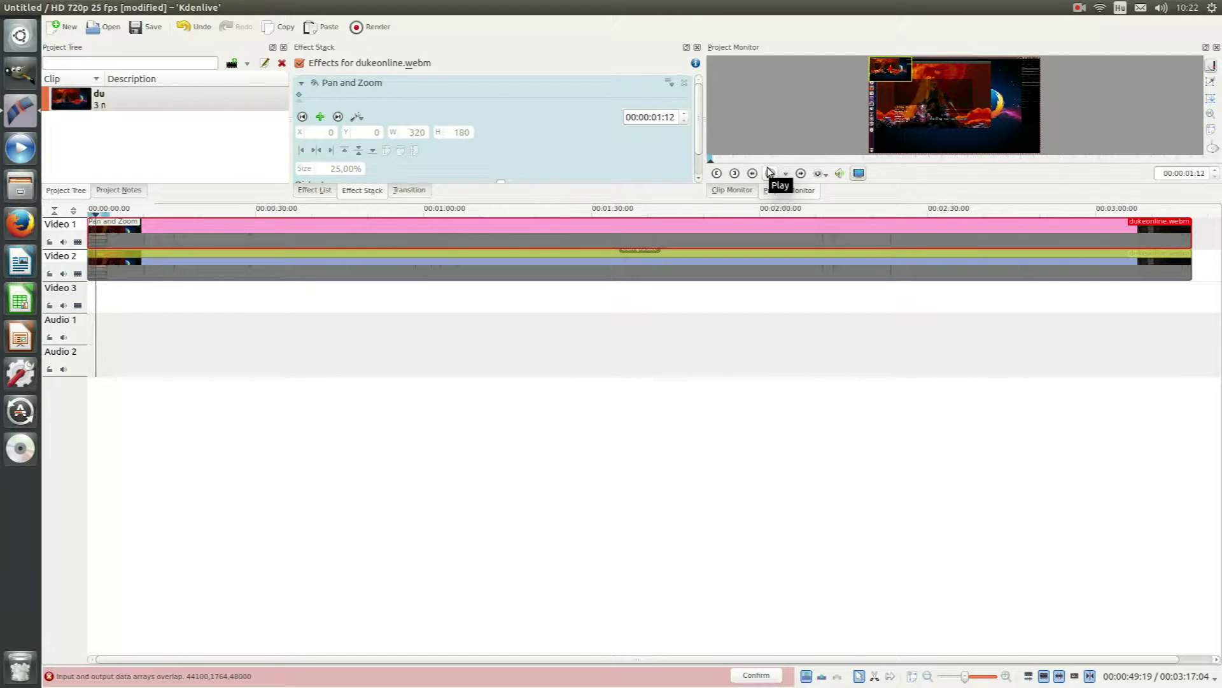
key(space)
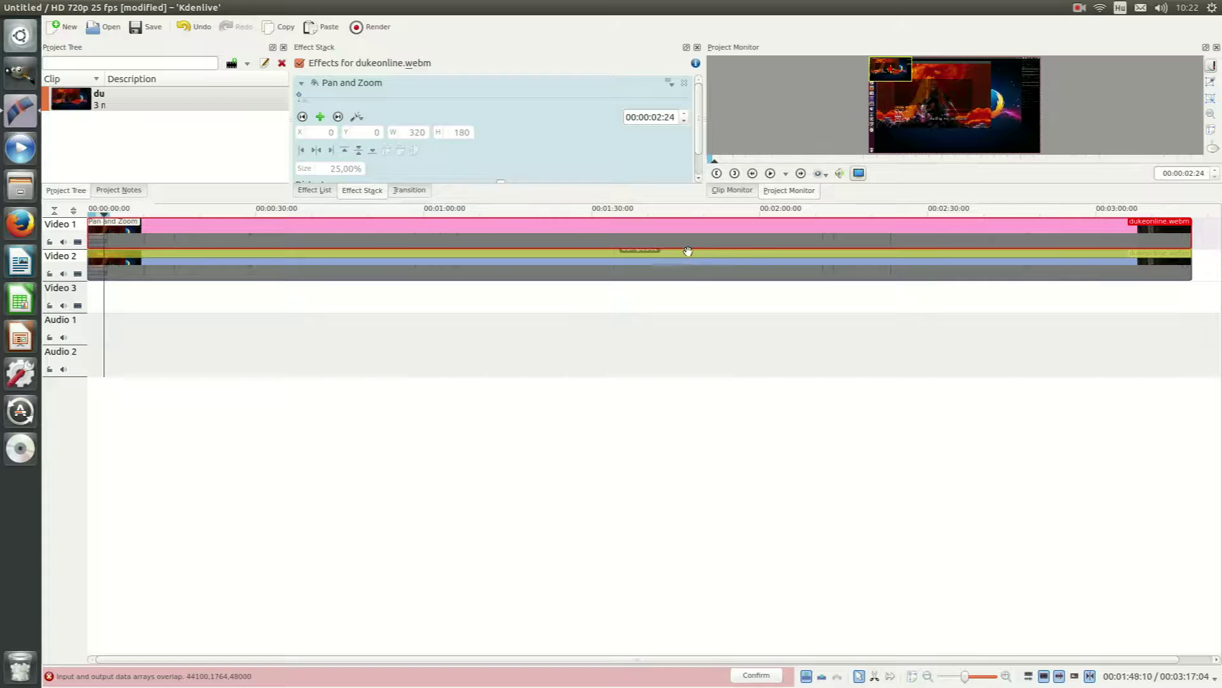
drag(174, 232, 172, 229)
Cut the clip at about 28 seconds and again seconds later, closing the gap
click(170, 274)
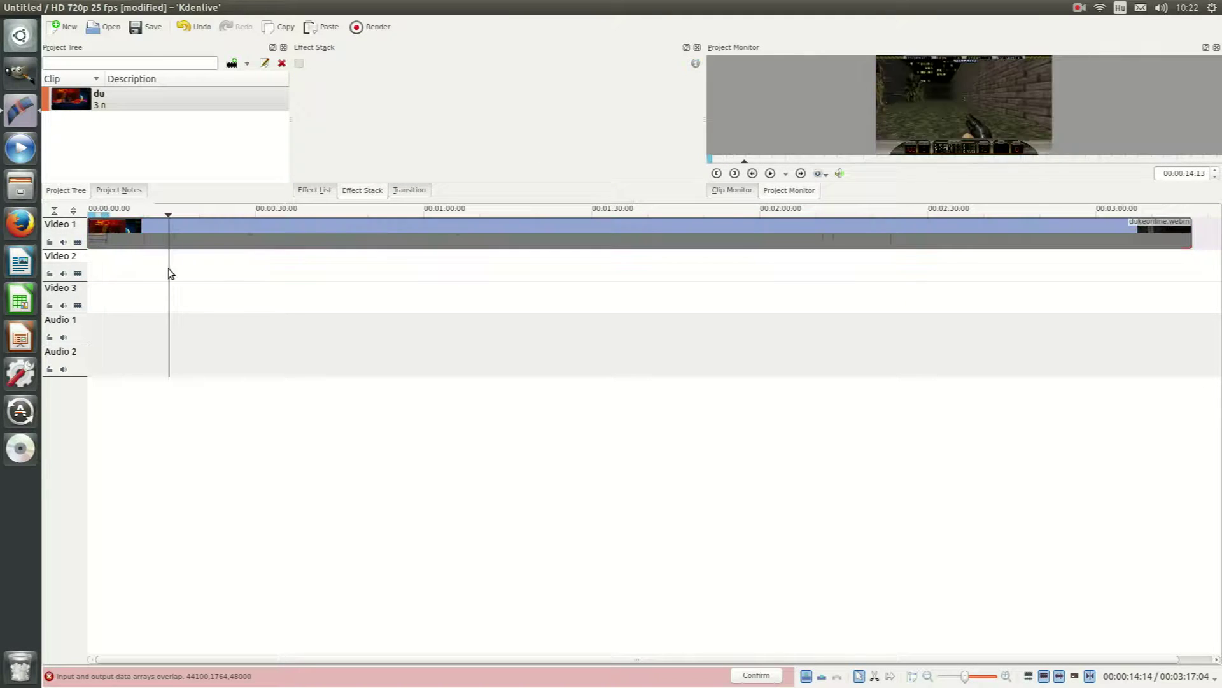
click(249, 255)
right_click(248, 246)
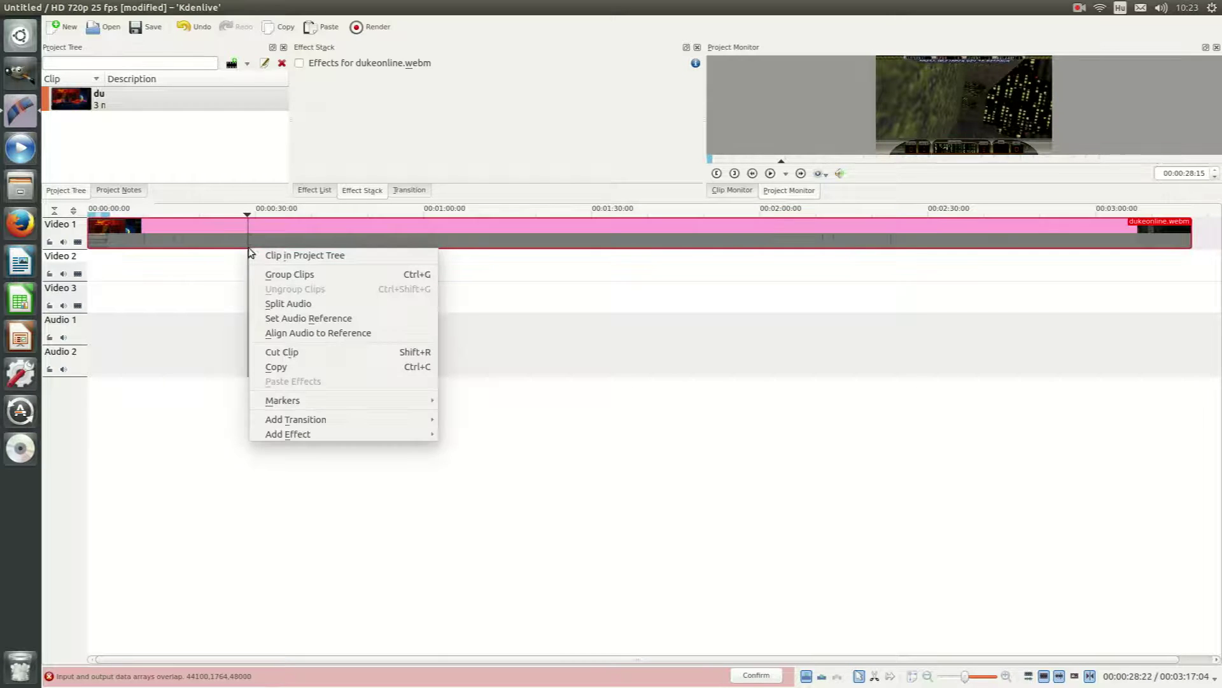
click(305, 357)
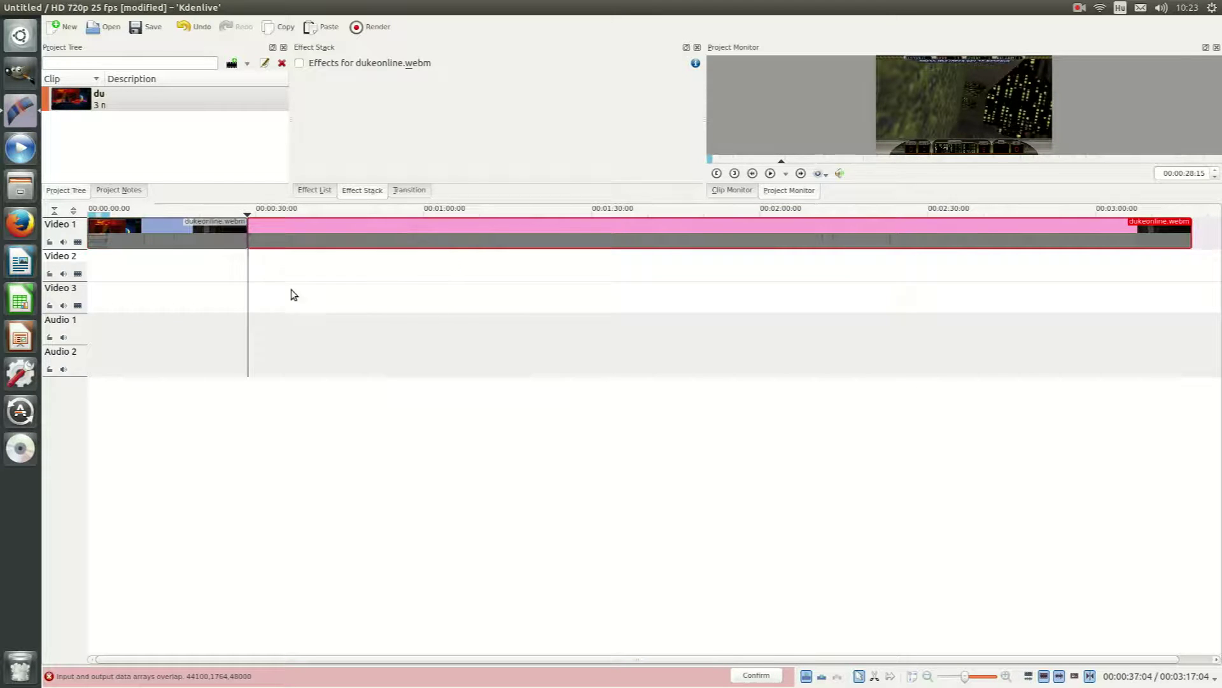
click(292, 230)
click(293, 255)
right_click(292, 243)
click(329, 363)
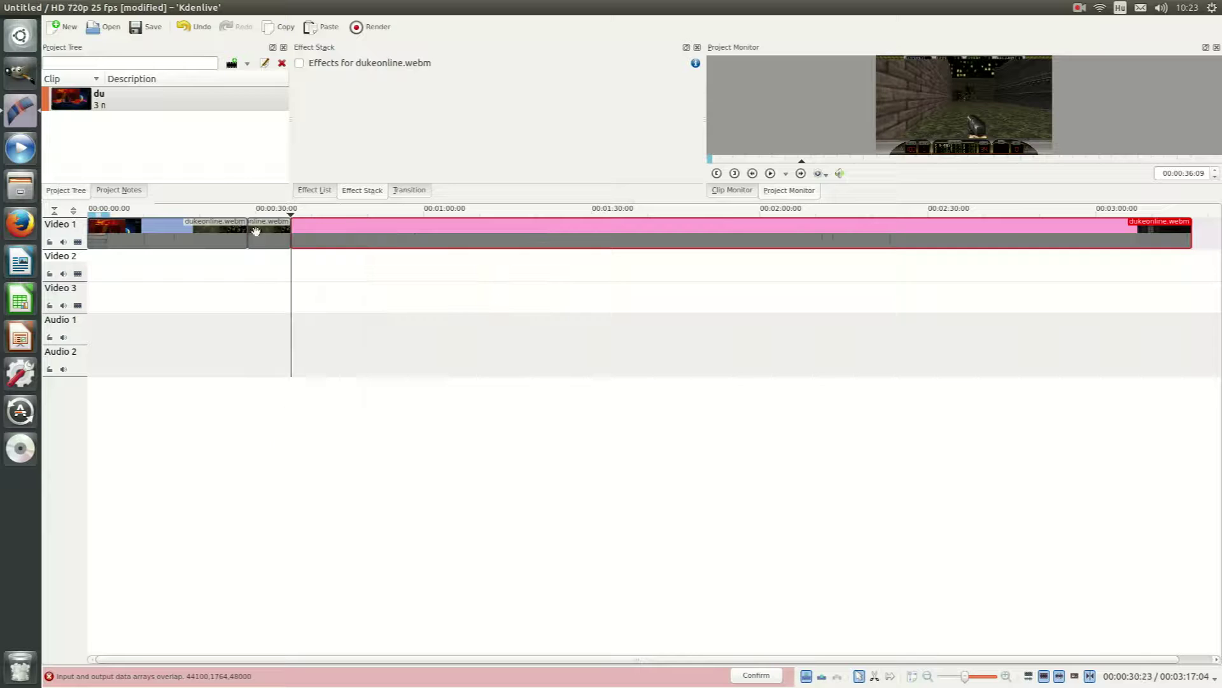
mouse_move(373, 229)
mouse_down()
mouse_move(329, 258)
mouse_move(233, 239)
mouse_up()
Add Fade out to the first piece and Fade in to the later piece
click(219, 227)
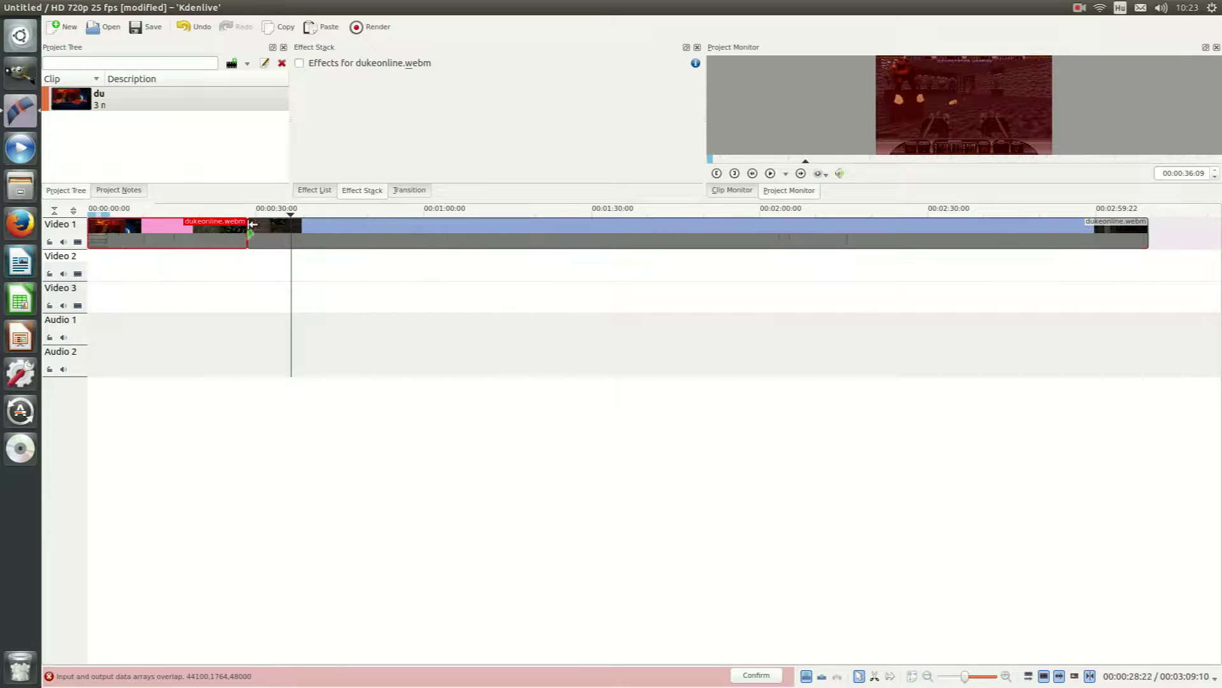
click(229, 226)
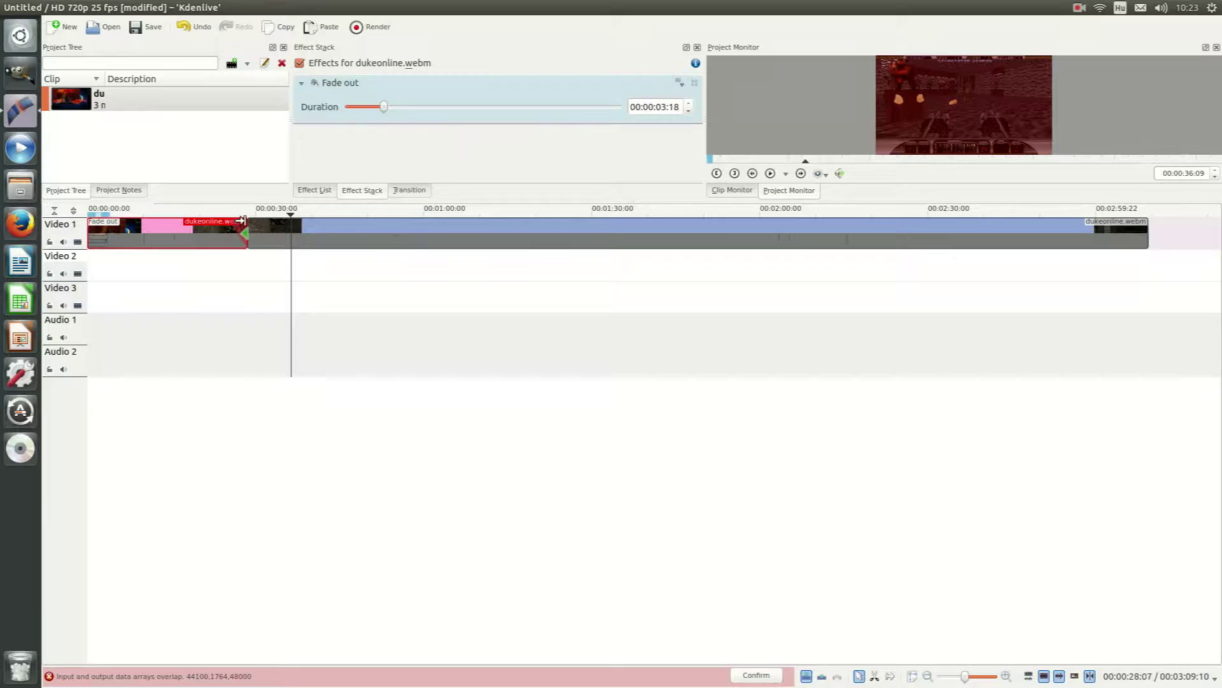
click(277, 226)
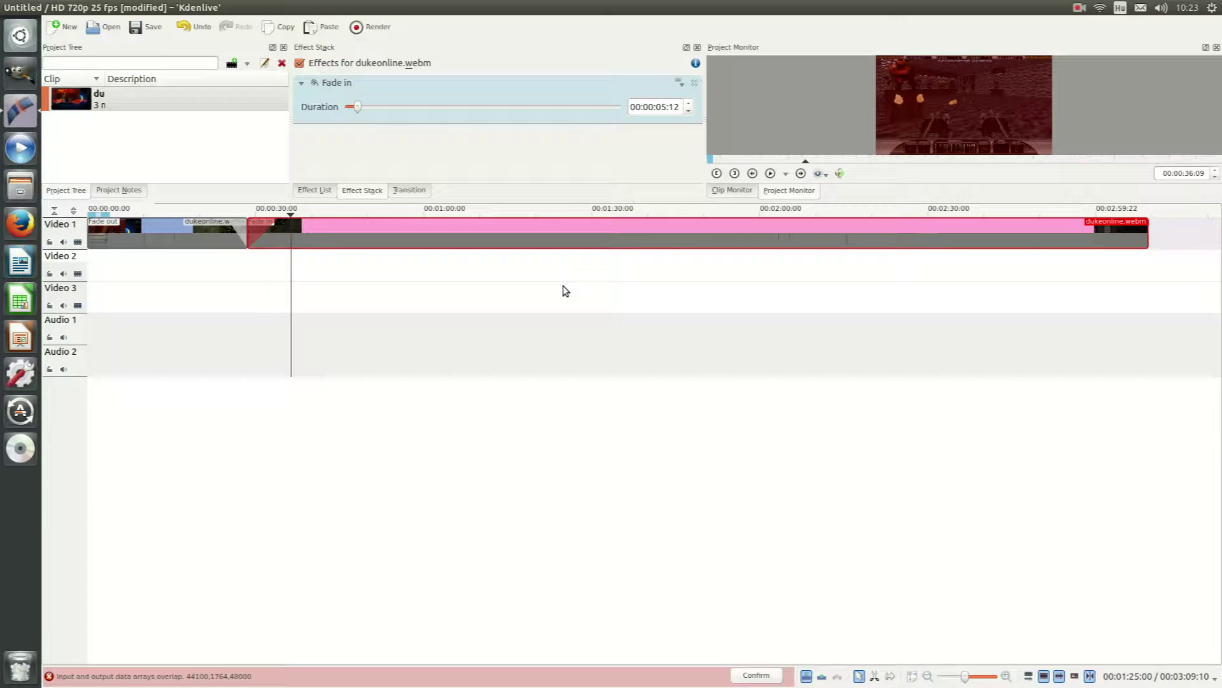
Choose WebM output with a 25000 video bitrate in the render settings
click(696, 264)
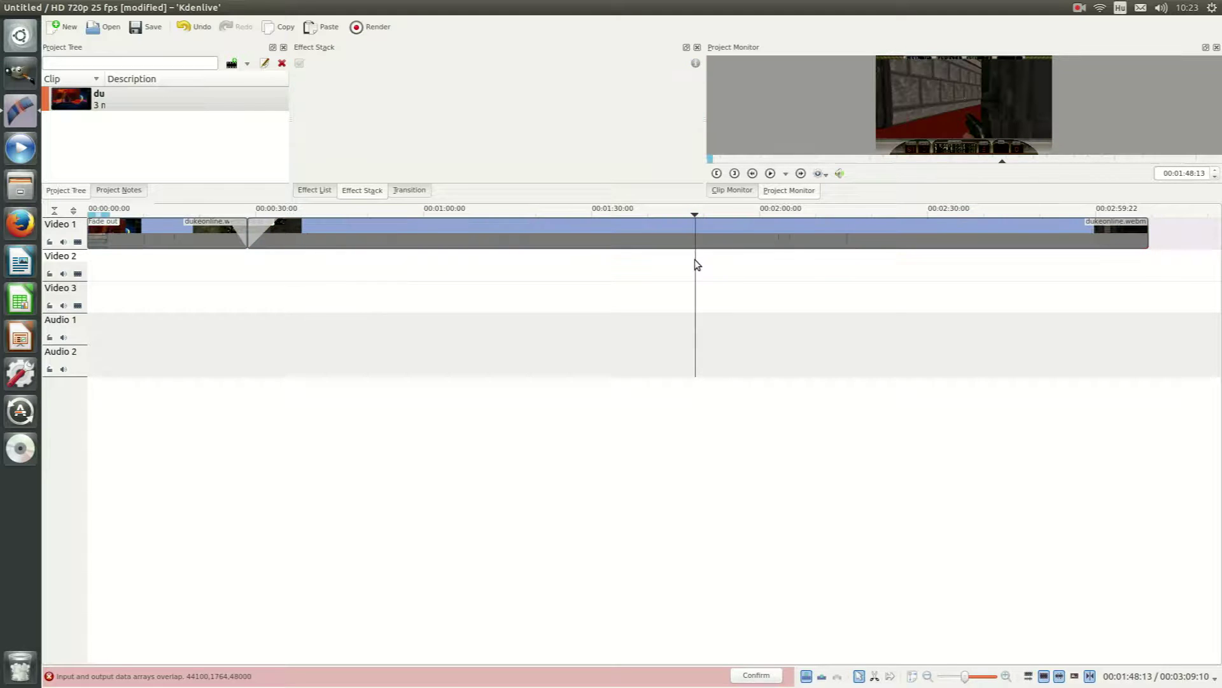
click(378, 27)
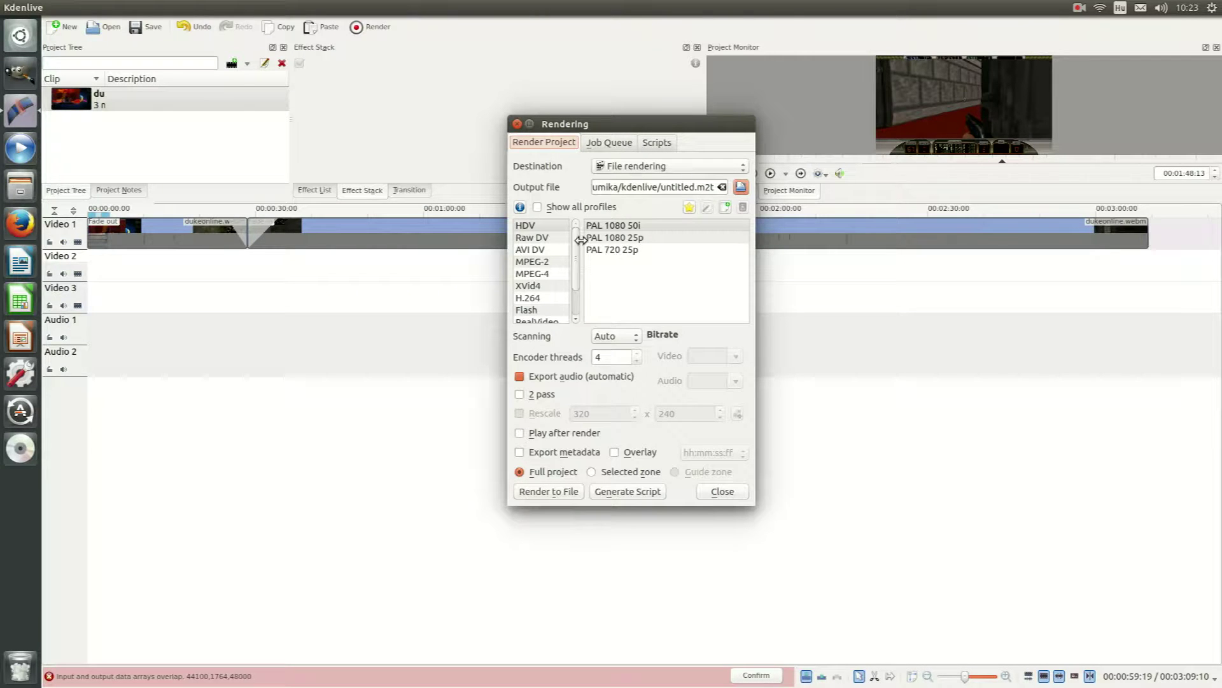
scroll(540, 277, down, 3)
click(526, 312)
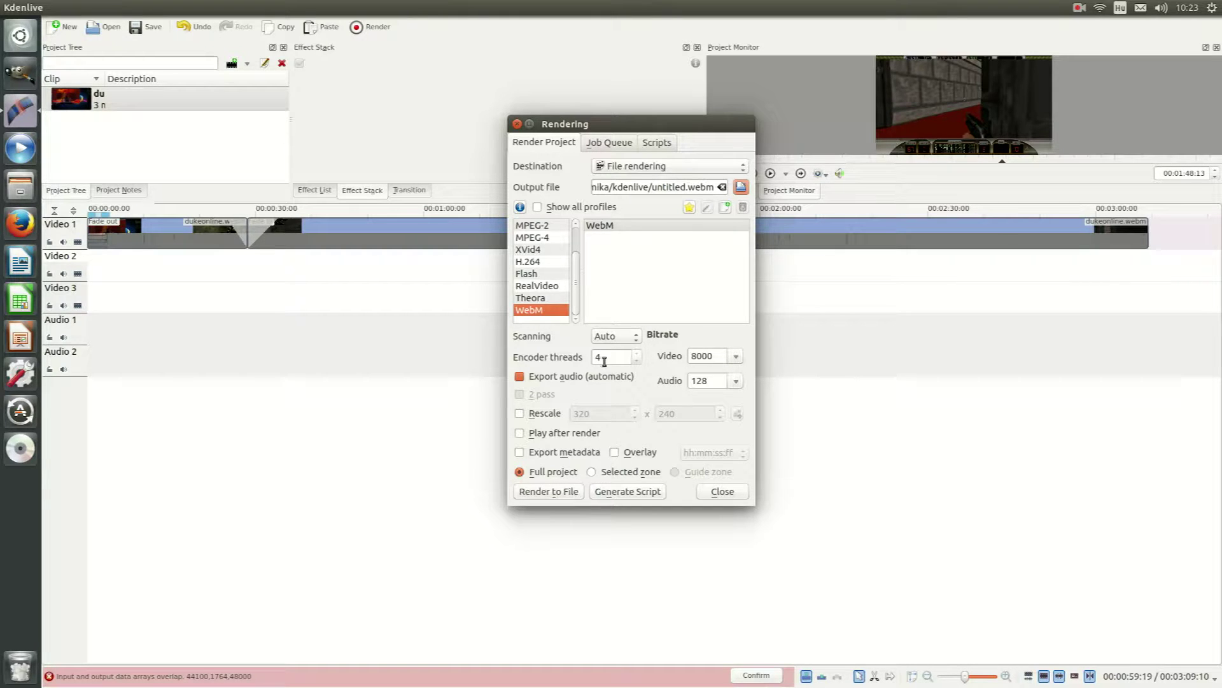
click(735, 356)
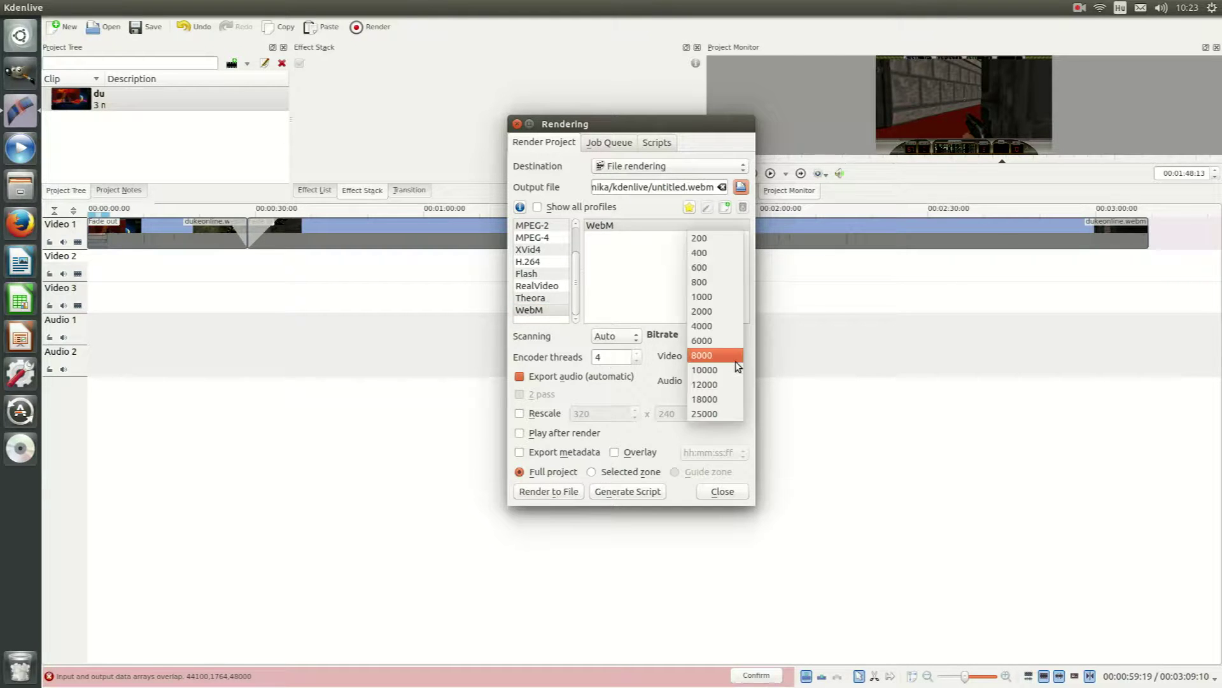
click(726, 413)
Set audio bitrate to 384, close render settings, and start quitting Kdenlive
click(736, 381)
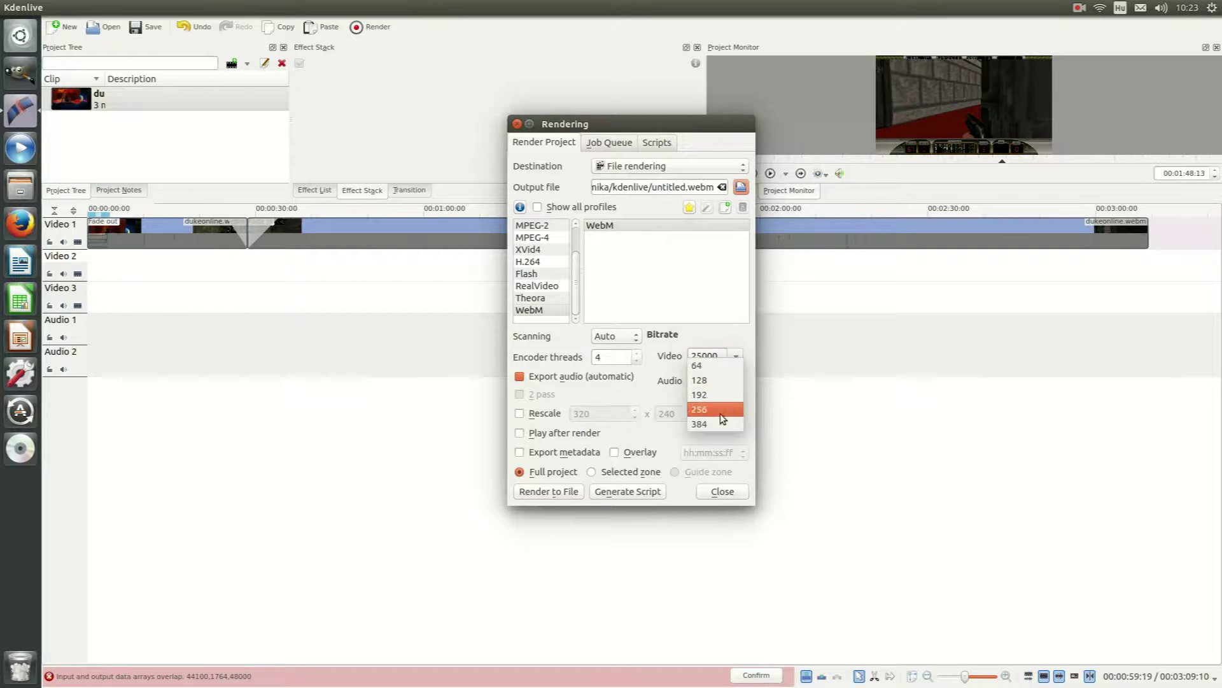
click(708, 426)
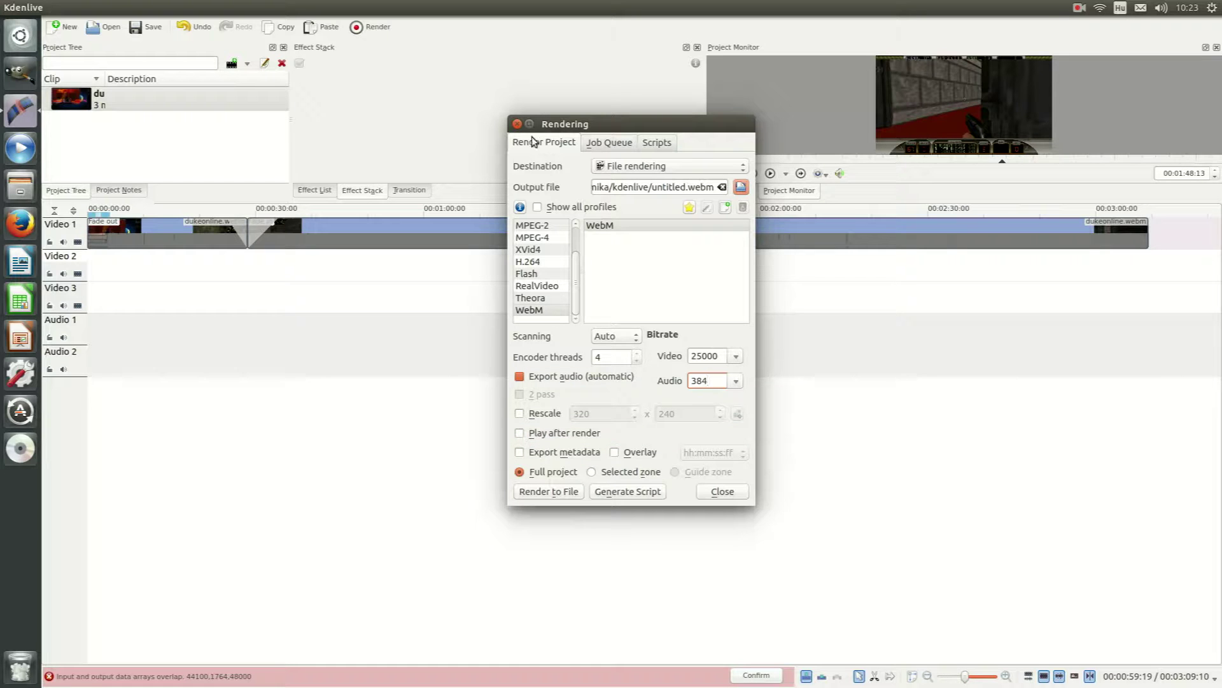
click(518, 125)
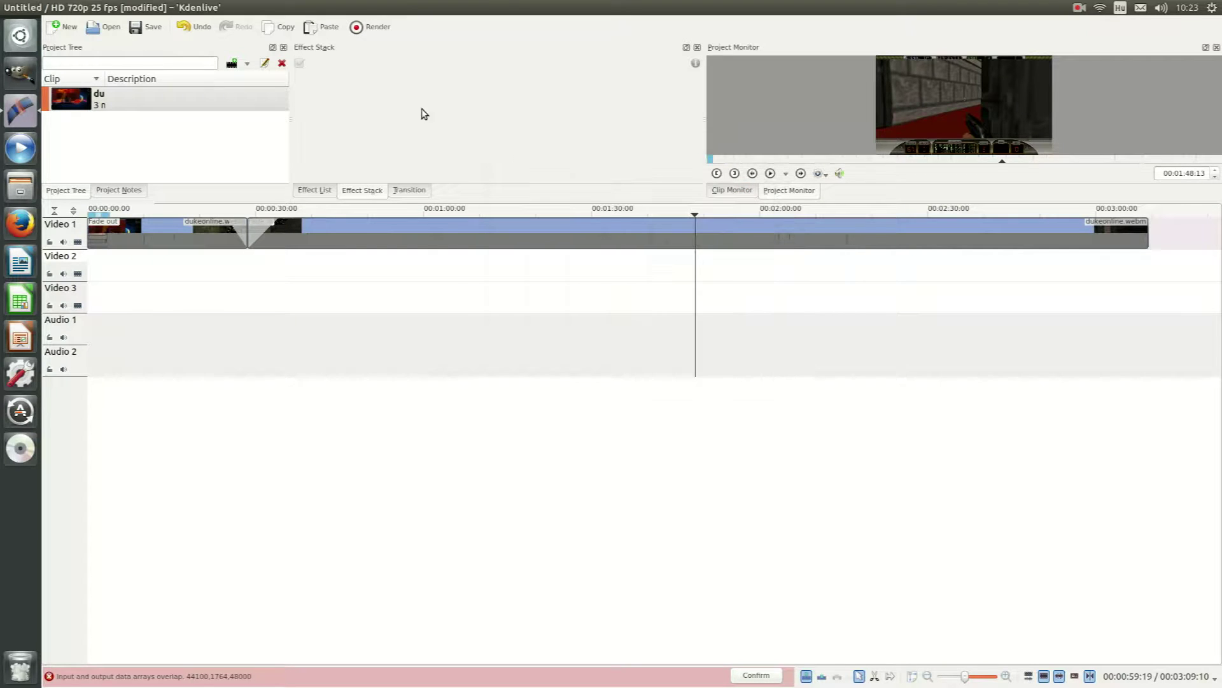
click(7, 8)
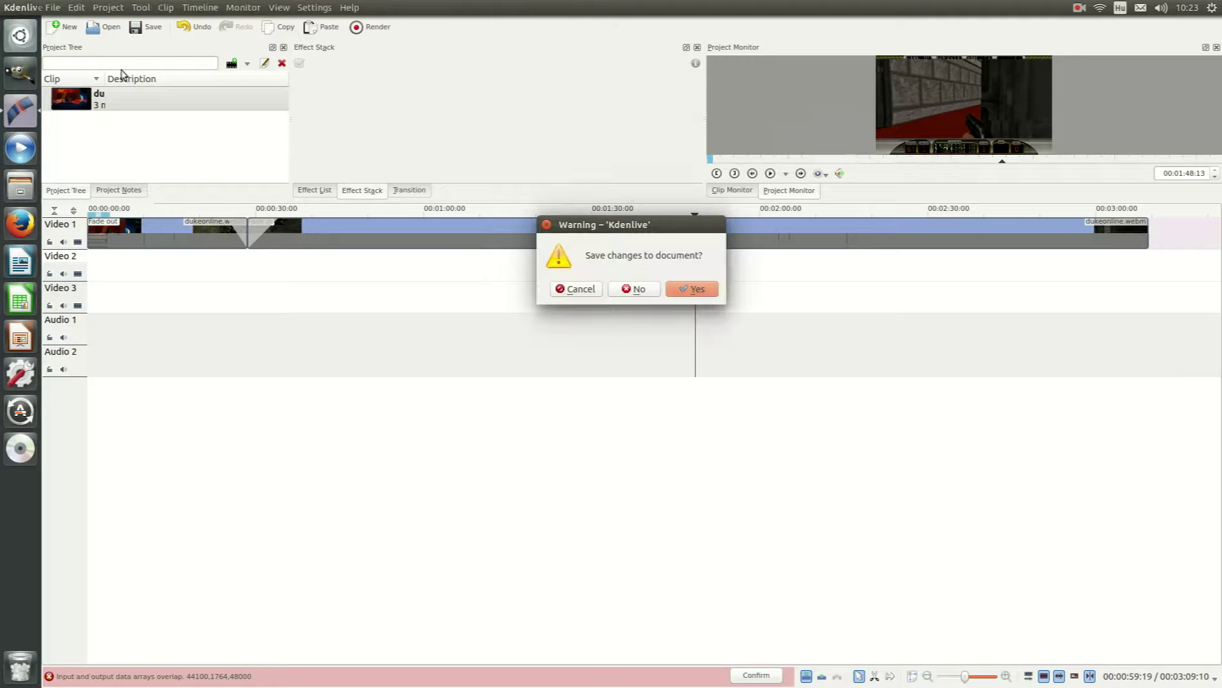
Quit Kdenlive without saving, launch GIMP, and open 17496.jpg
click(638, 290)
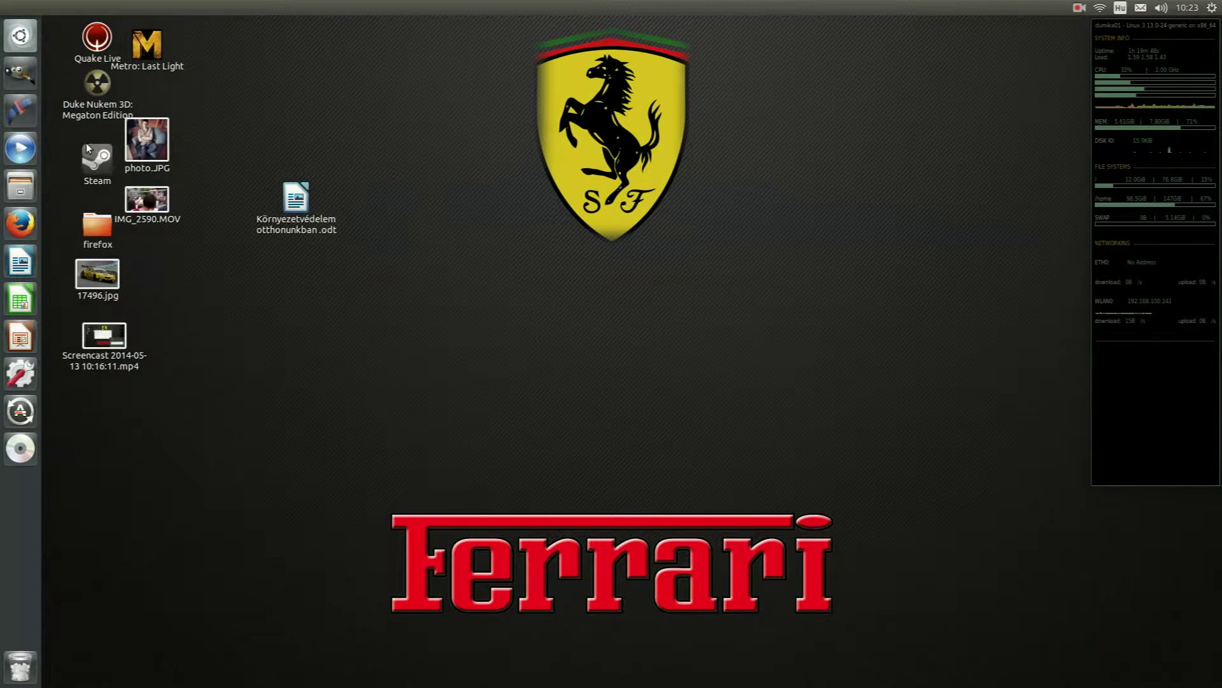
click(21, 75)
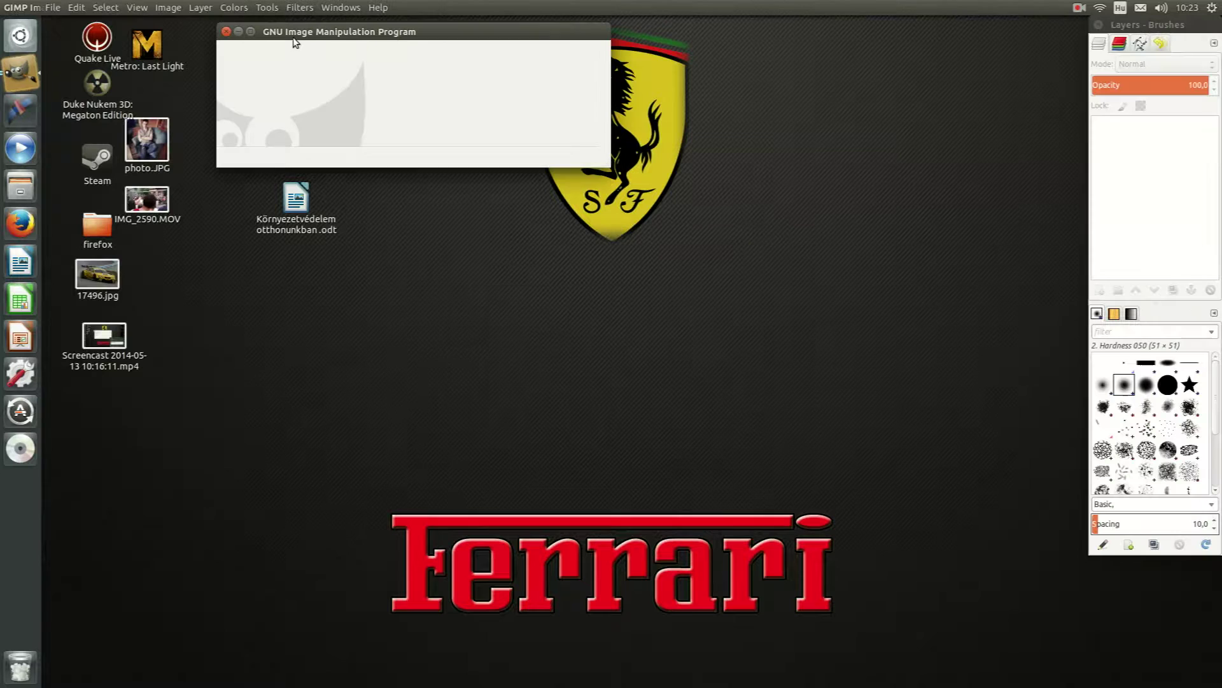
click(53, 7)
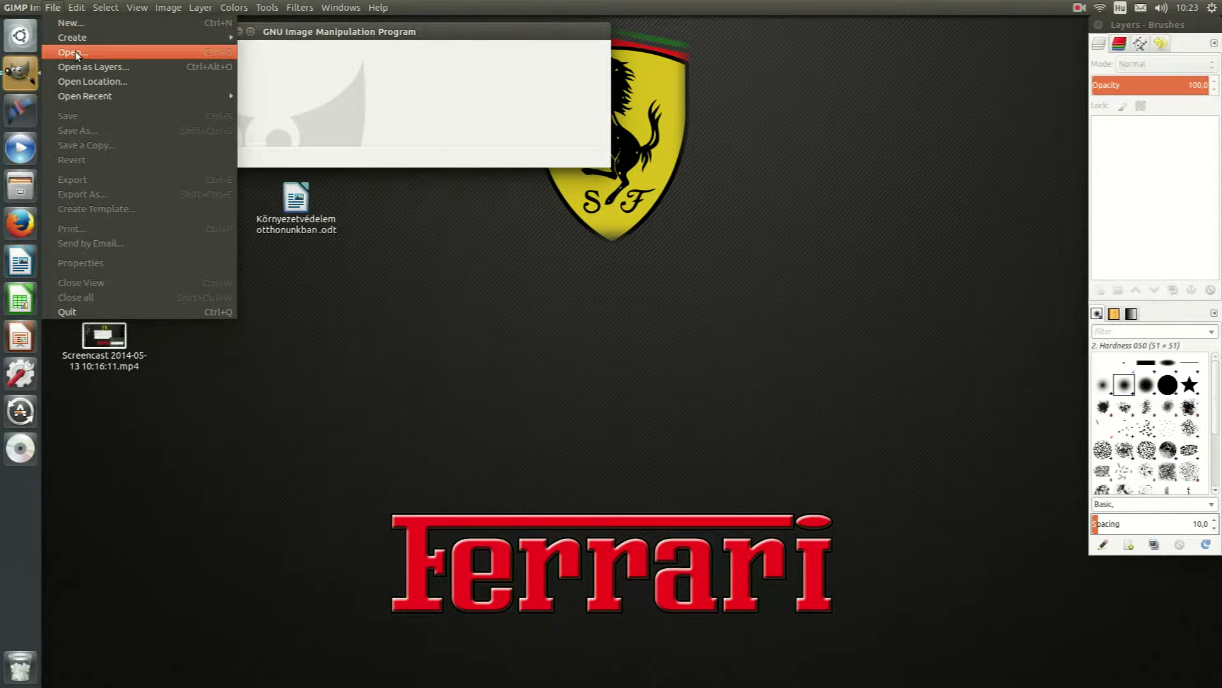
click(71, 52)
click(185, 93)
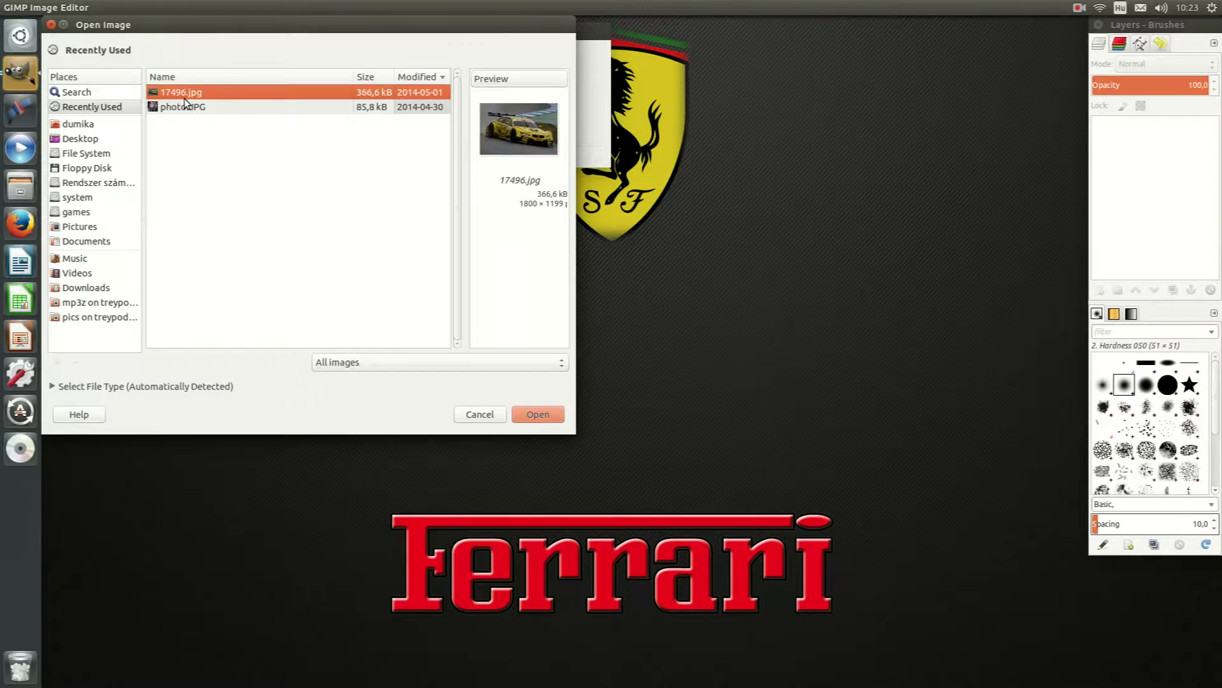
double_click(185, 93)
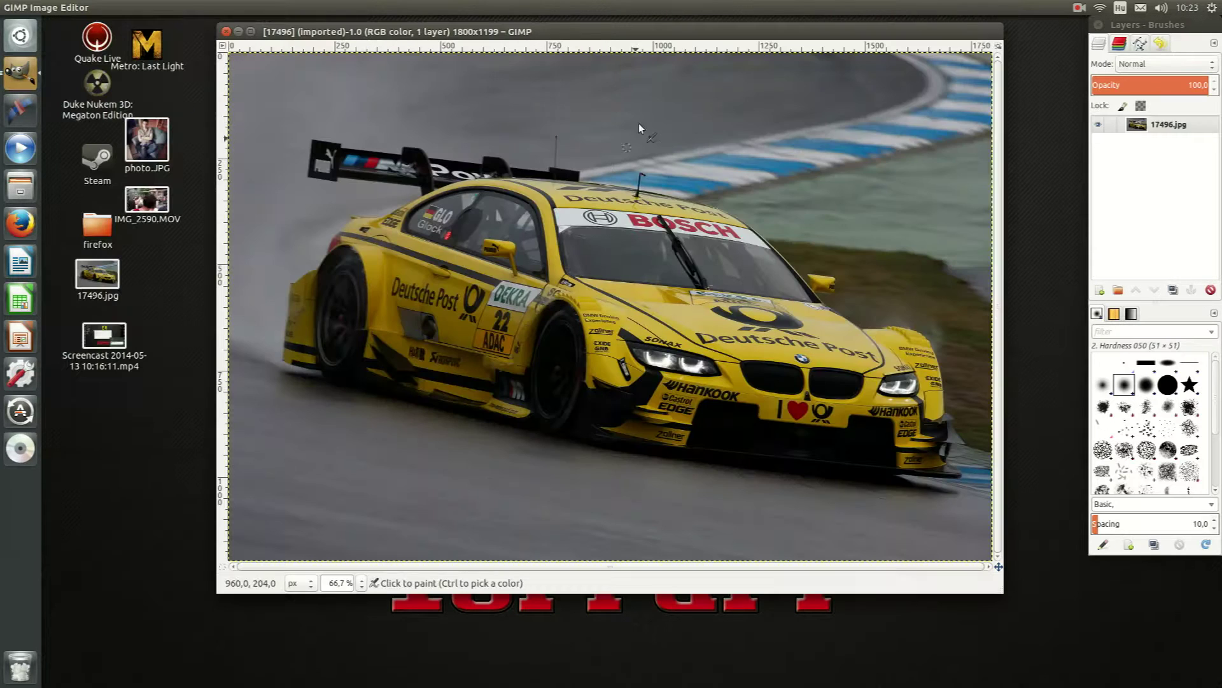
Maximize the image window and scale the photo to 320 × 180 with Scale Image
double_click(652, 30)
right_click(560, 165)
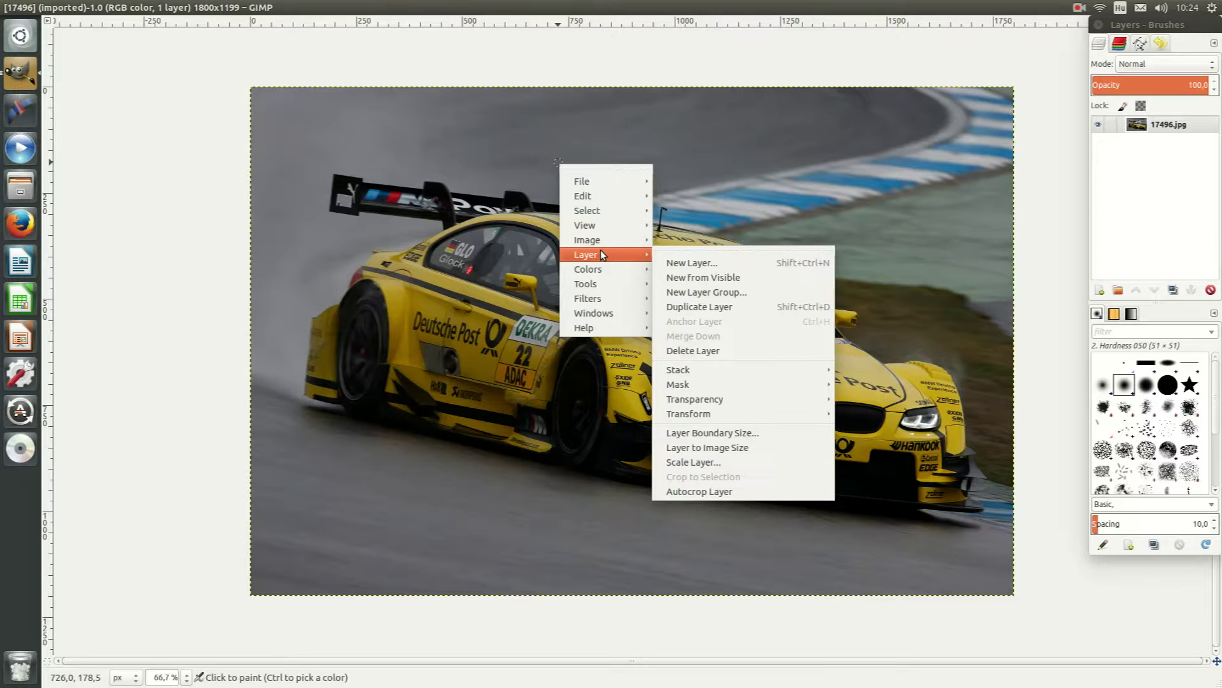
mouse_move(588, 240)
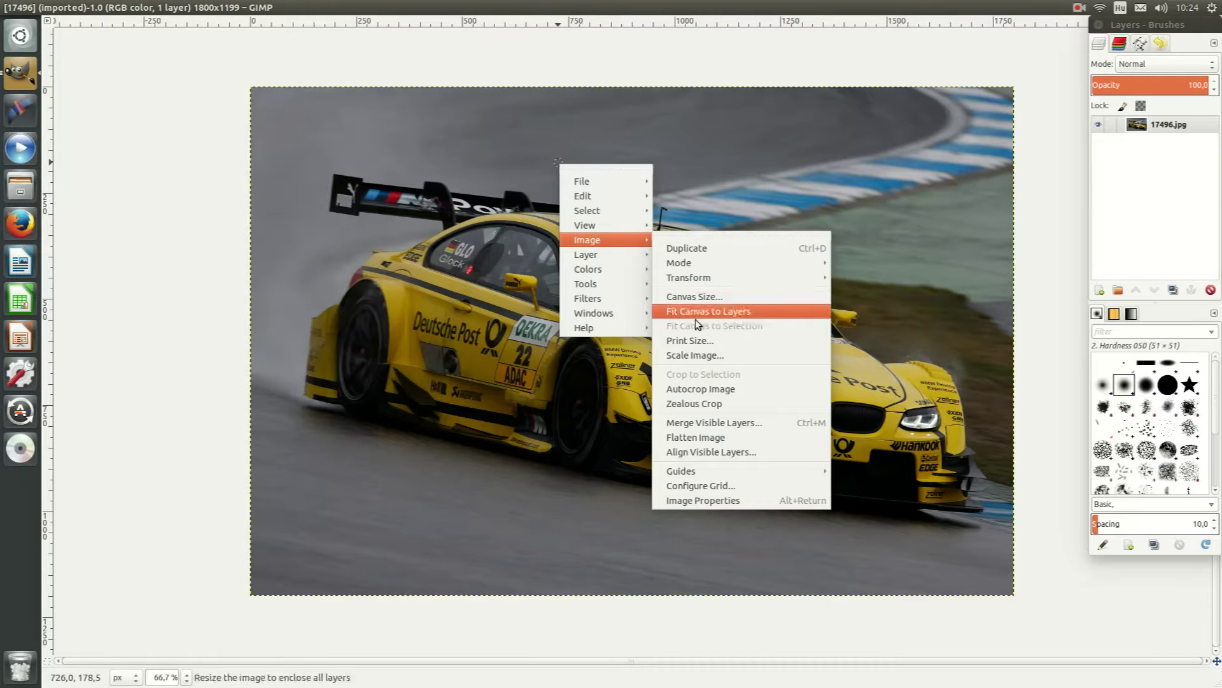
click(696, 356)
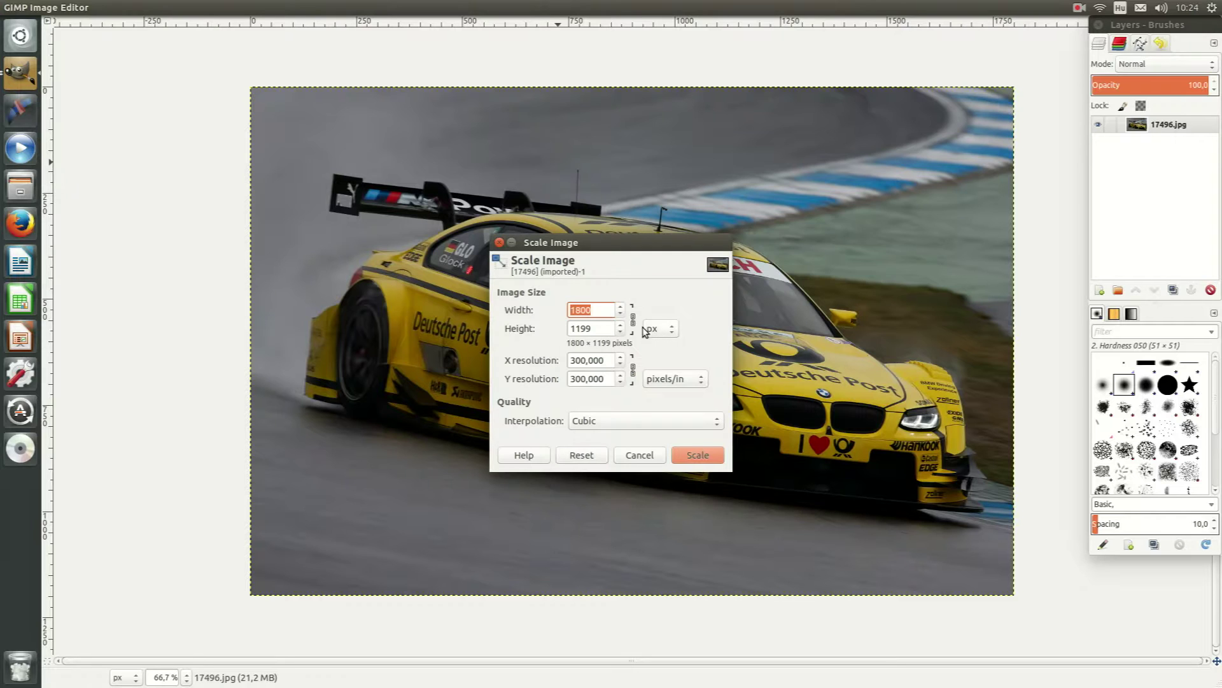
text(320)
double_click(600, 328)
text(180)
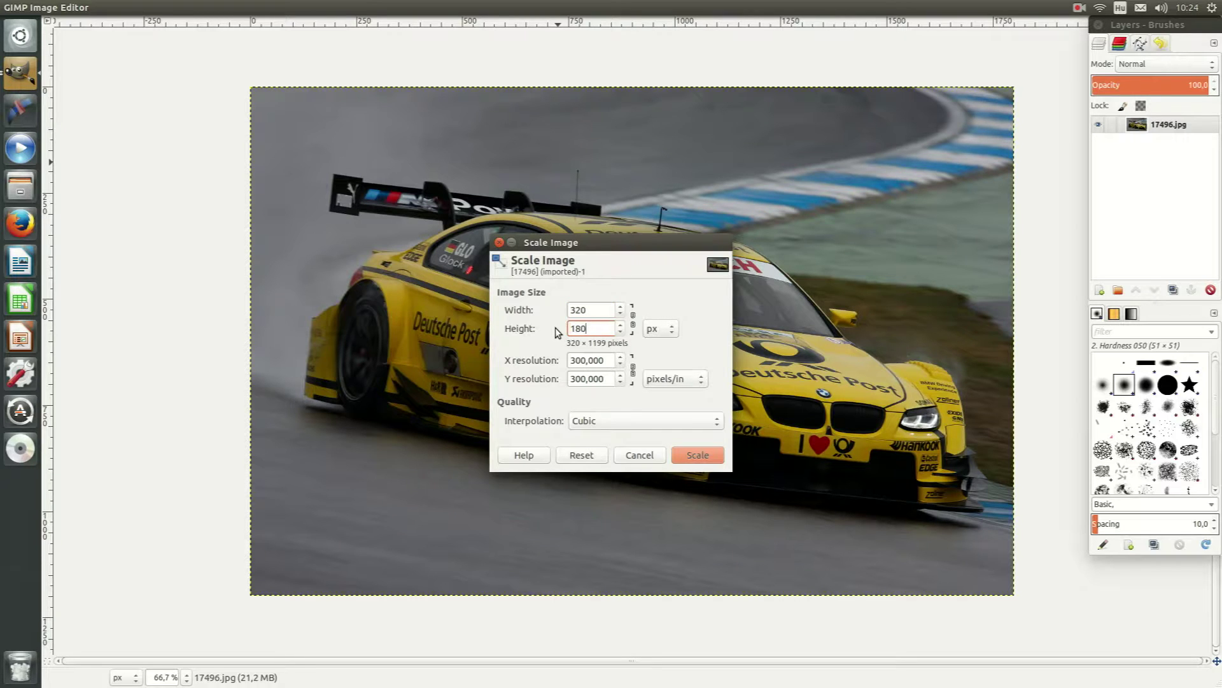
click(698, 455)
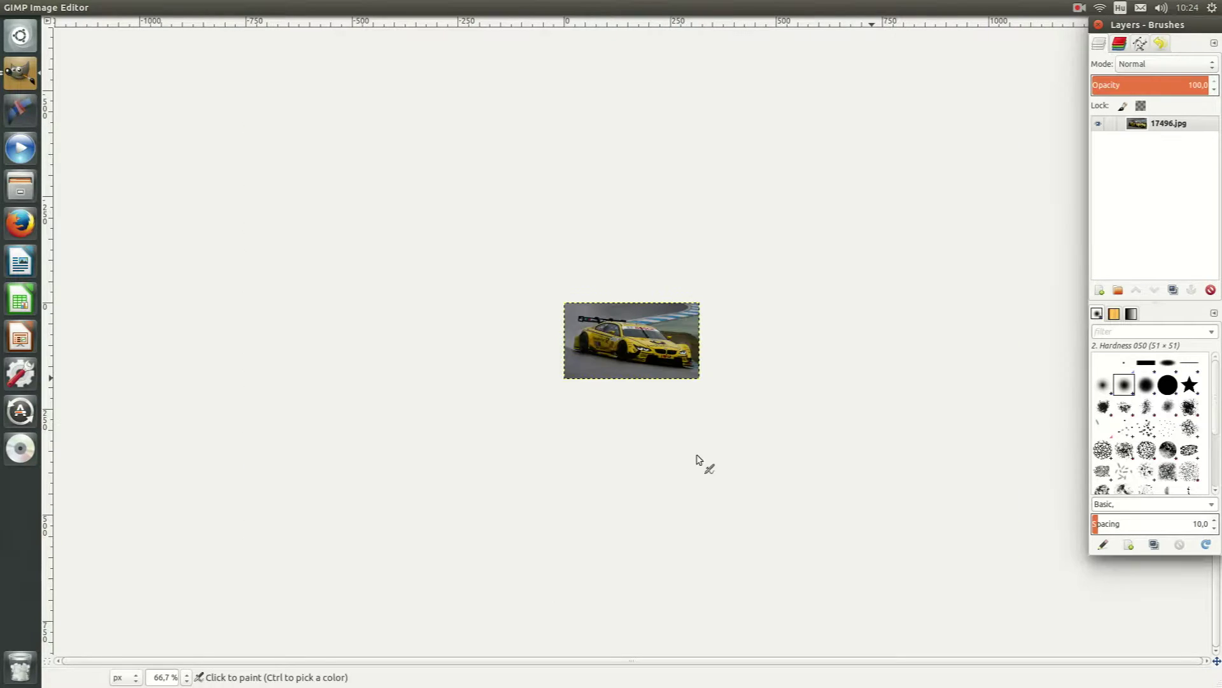
click(188, 677)
View the race car thumbnail at 100% zoom, cancel Export As, and close it discarding changes
click(180, 590)
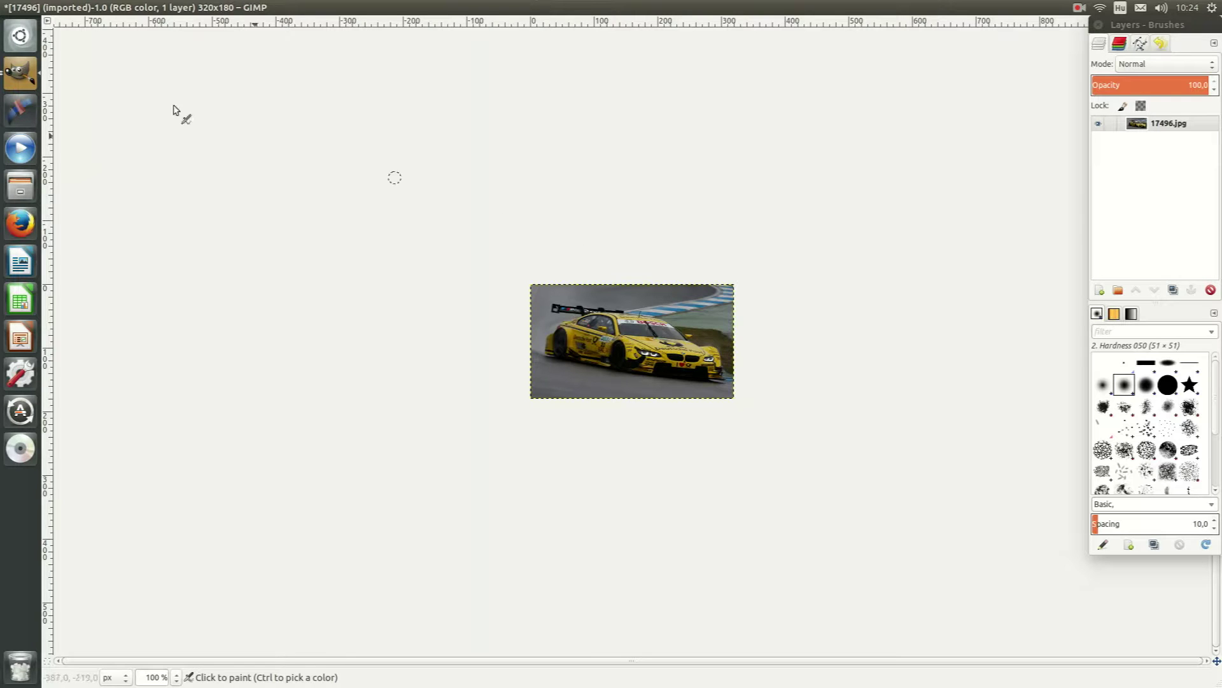
click(52, 8)
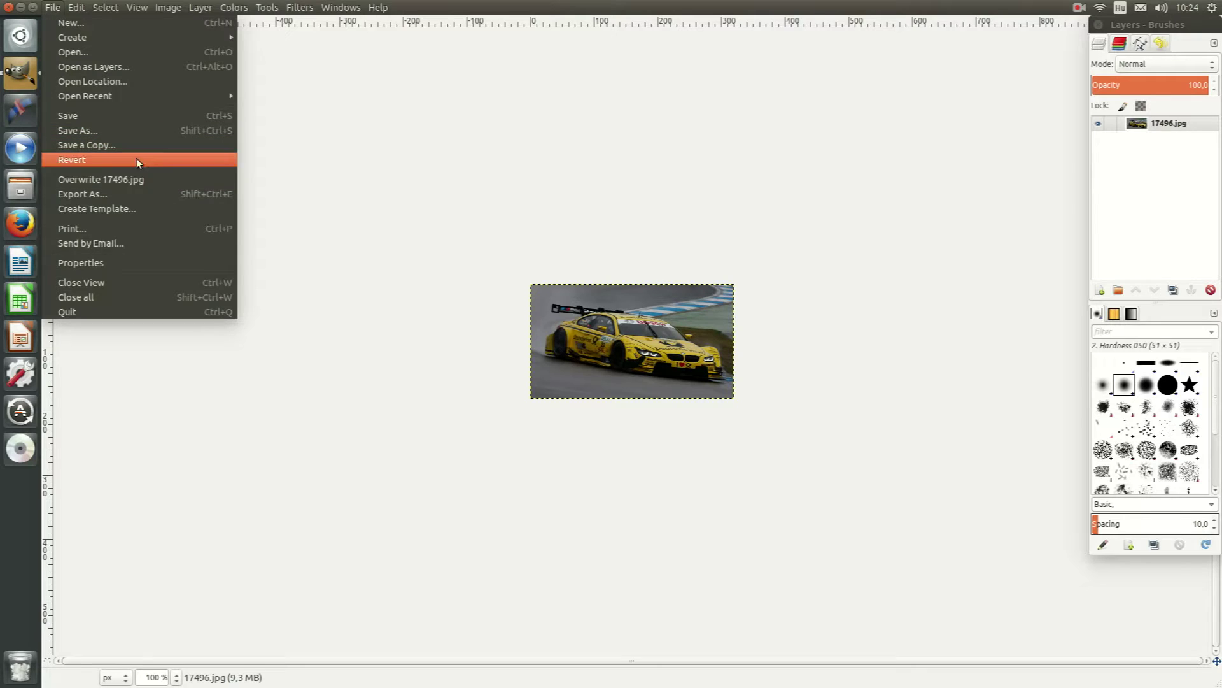
click(109, 195)
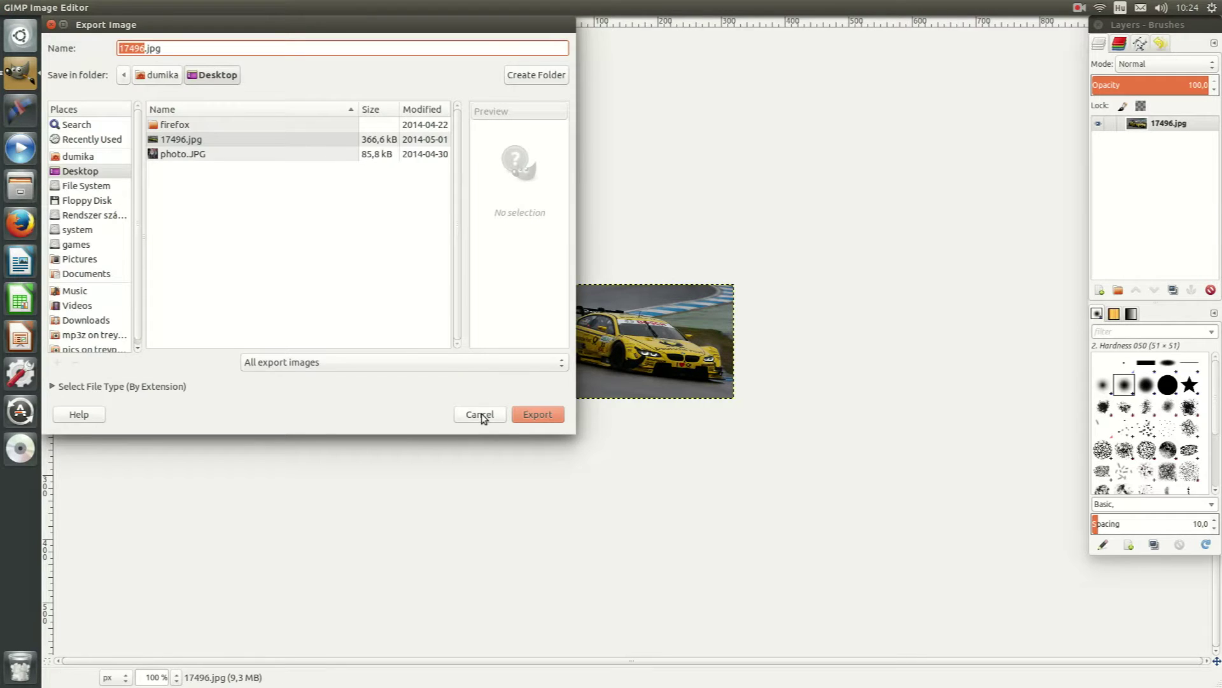
click(479, 414)
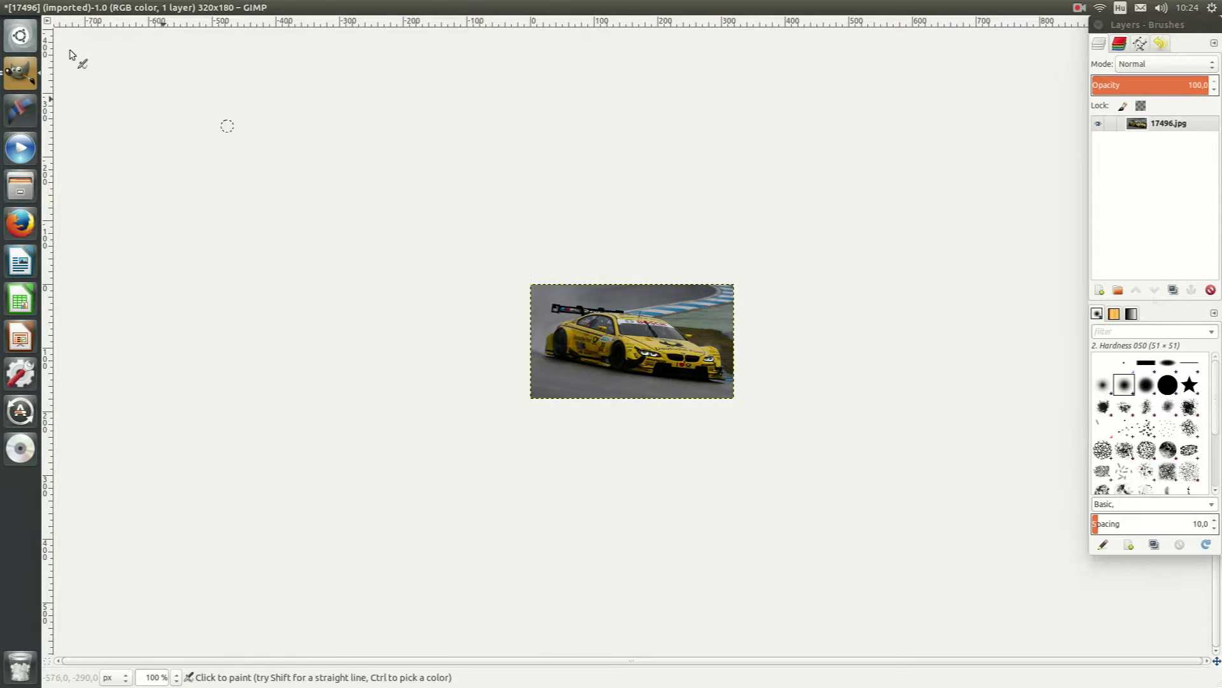
key(ctrl+w)
click(573, 425)
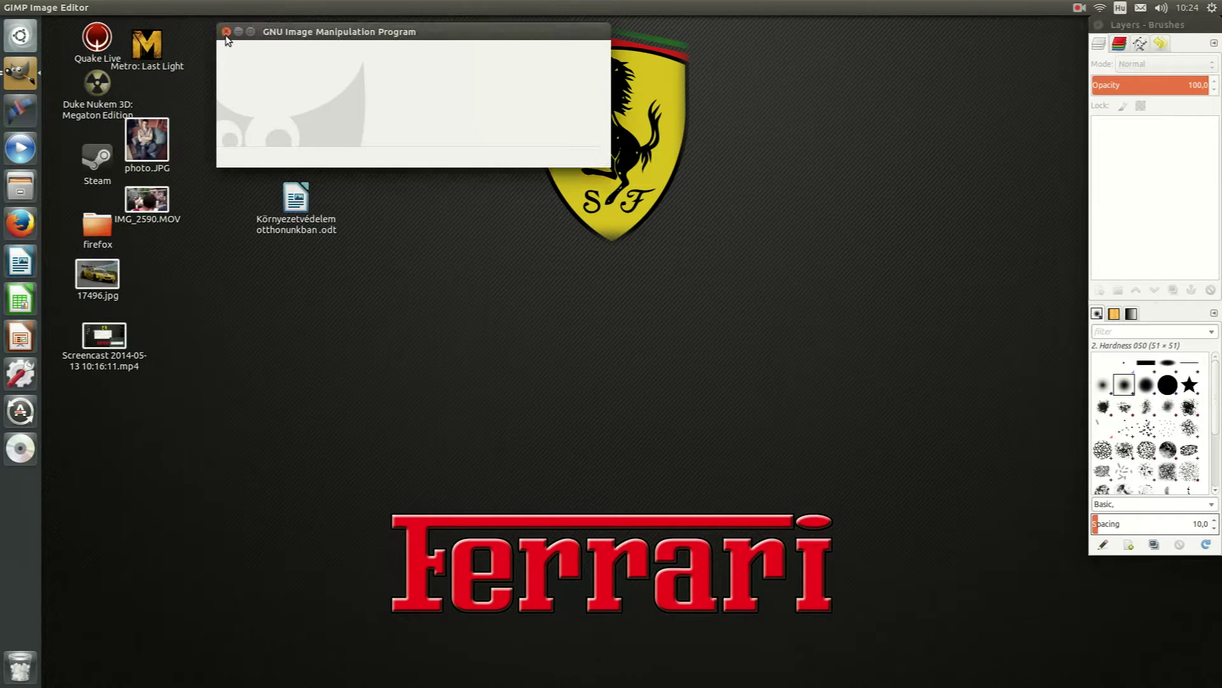
Quit GIMP, launch Cheese Webcam Booth from the Dash, and switch it to Video mode
key(ctrl+q)
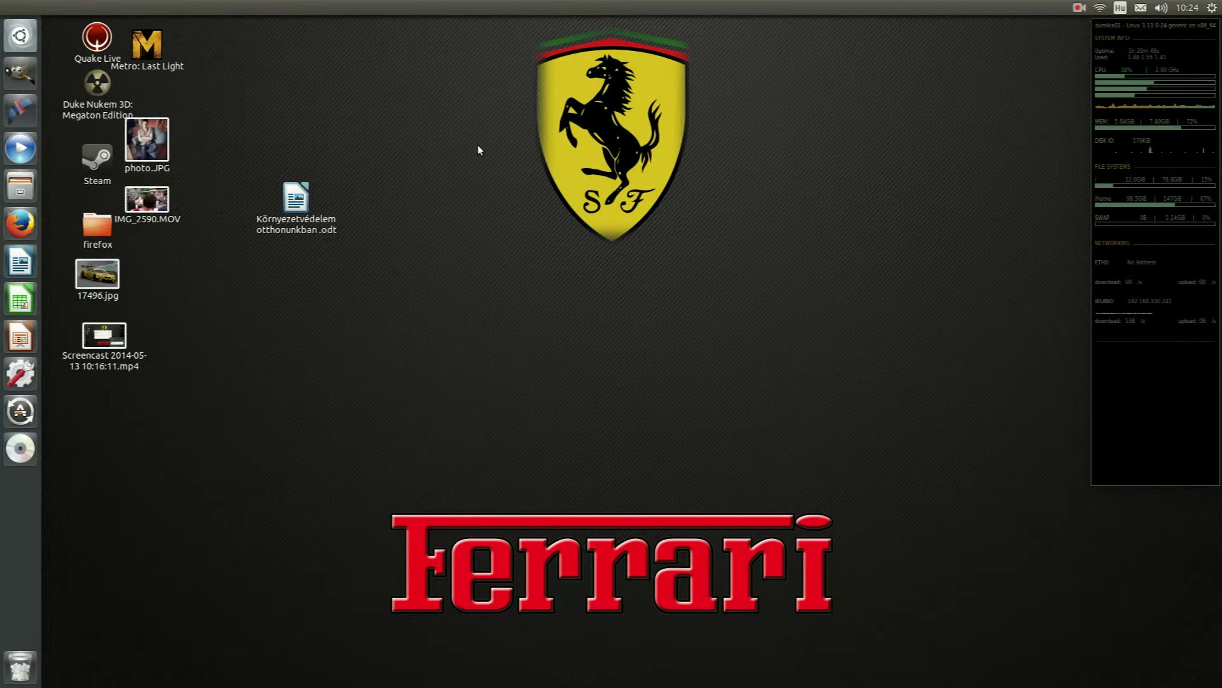
key(super)
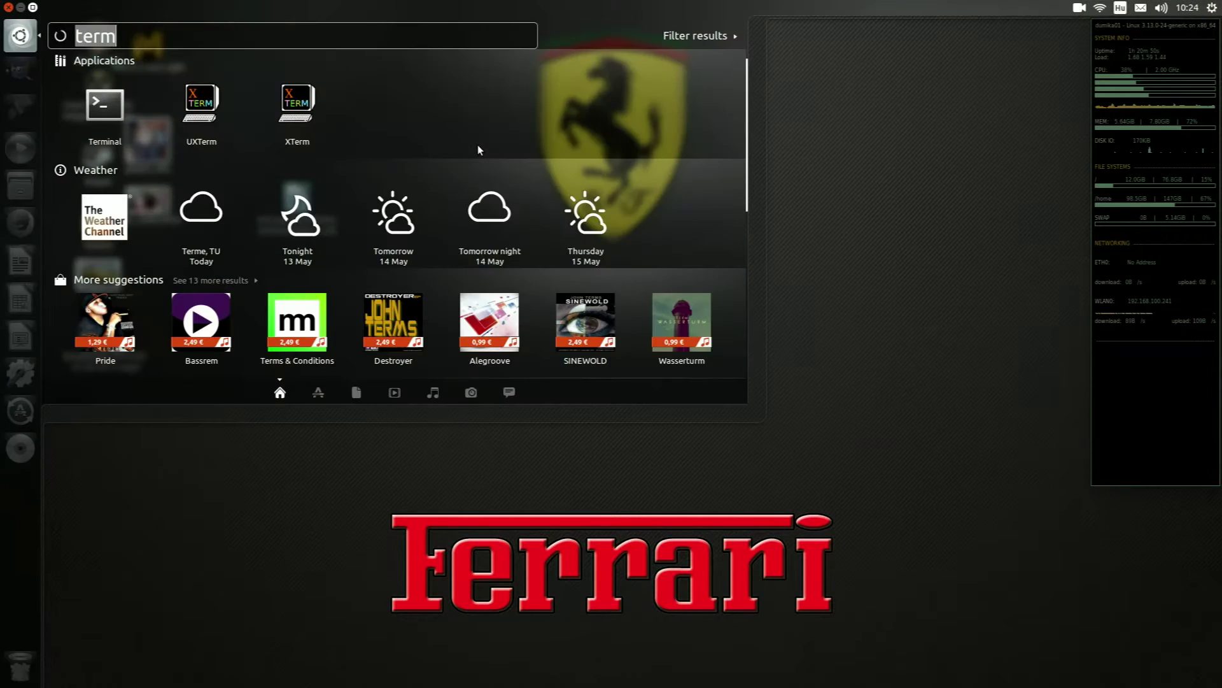
text(che)
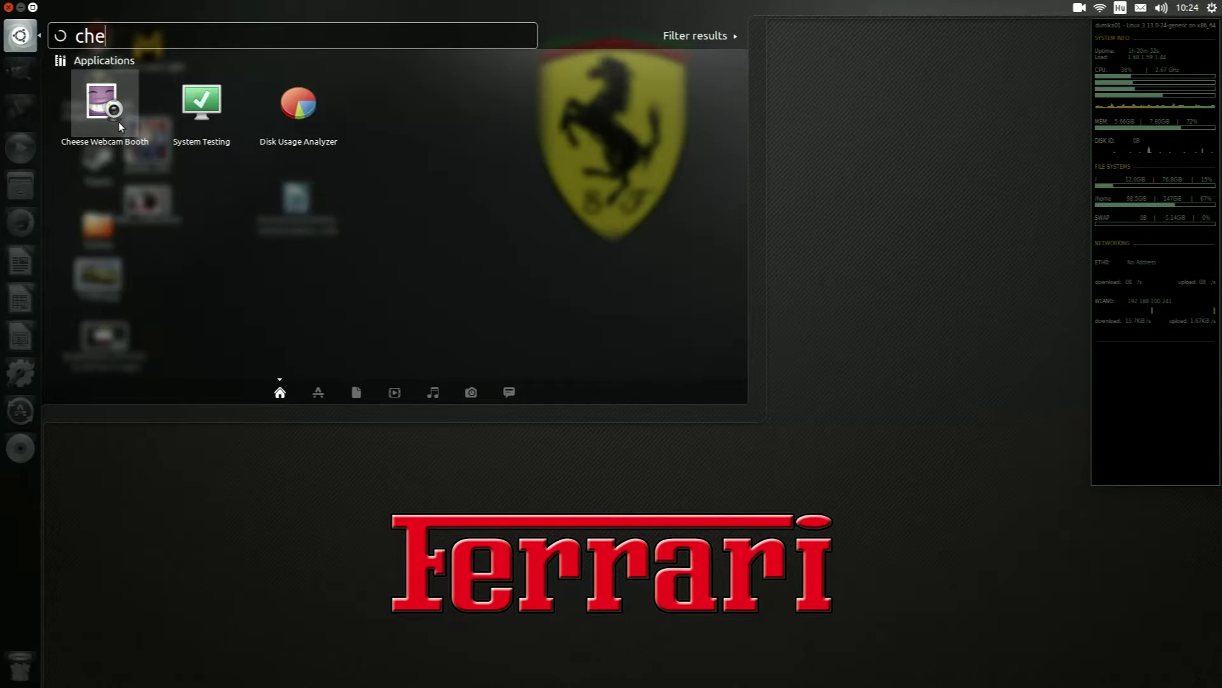
click(113, 120)
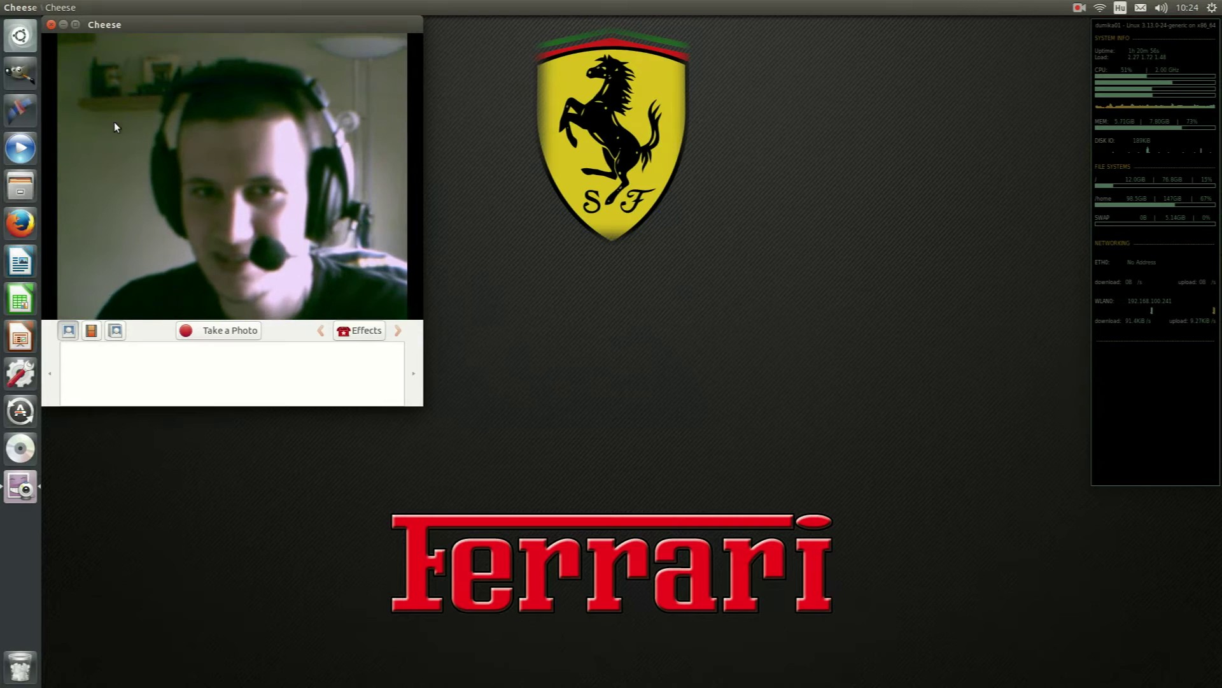
click(91, 330)
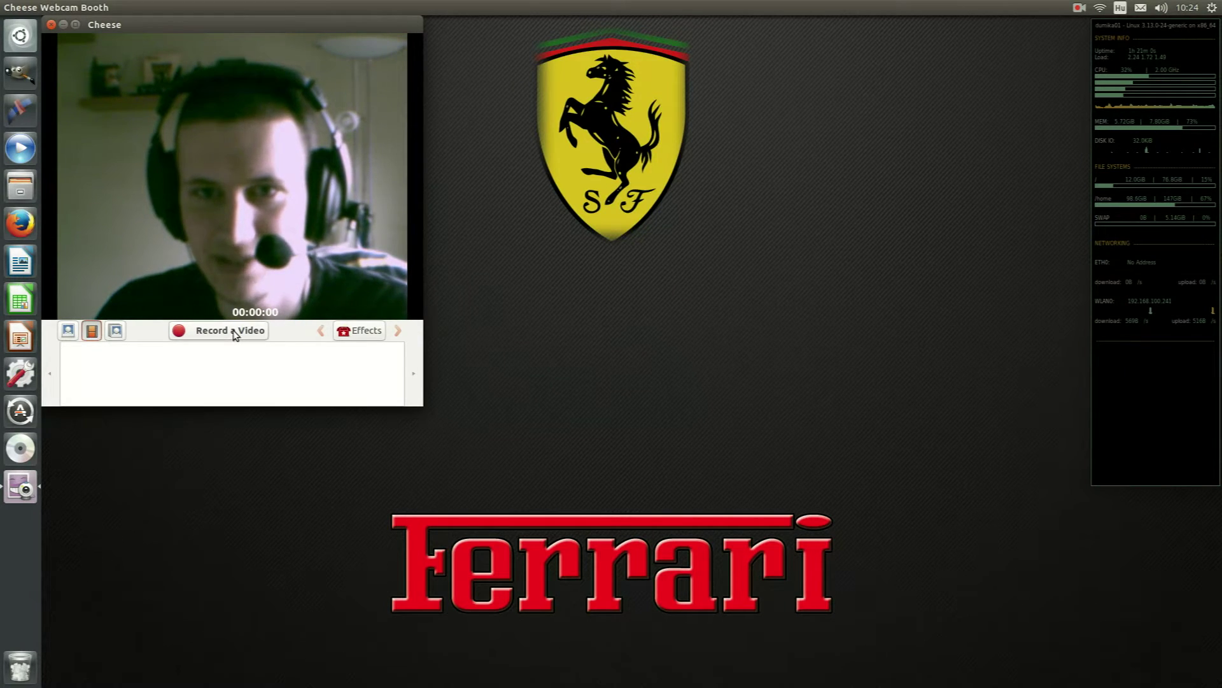
Close Cheese, open and dismiss the Dash, then show the SimpleScreenRecorder indicator's Finish recording control
click(53, 24)
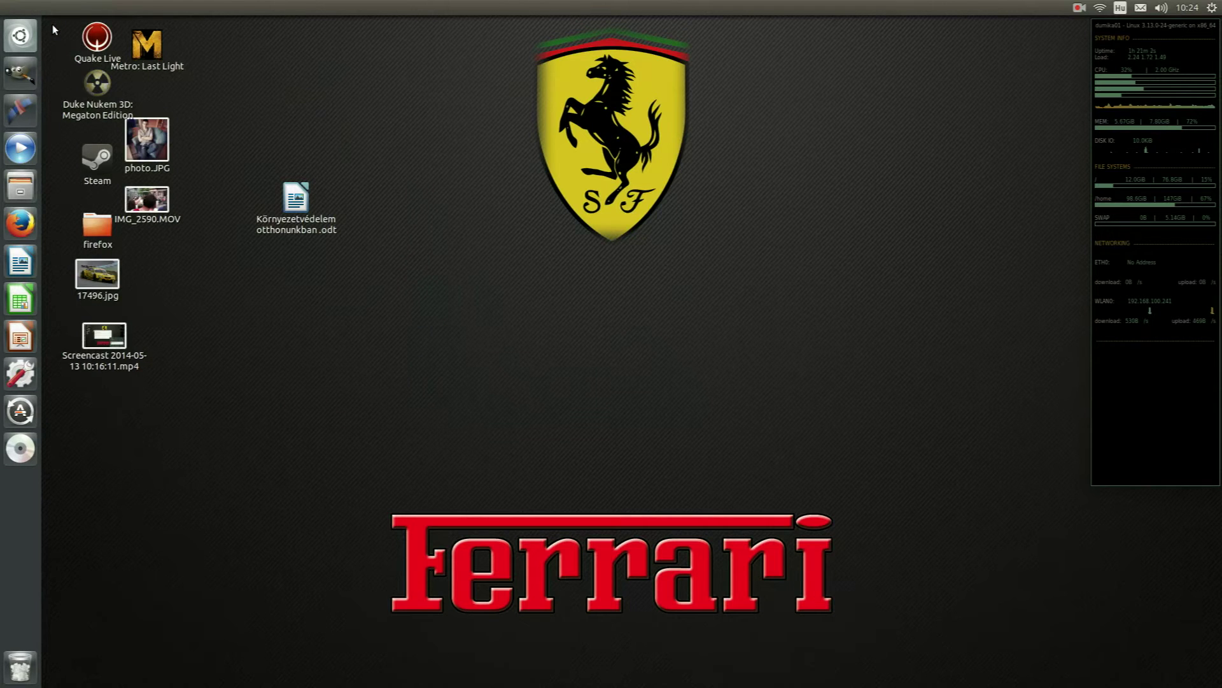
key(super)
text(au)
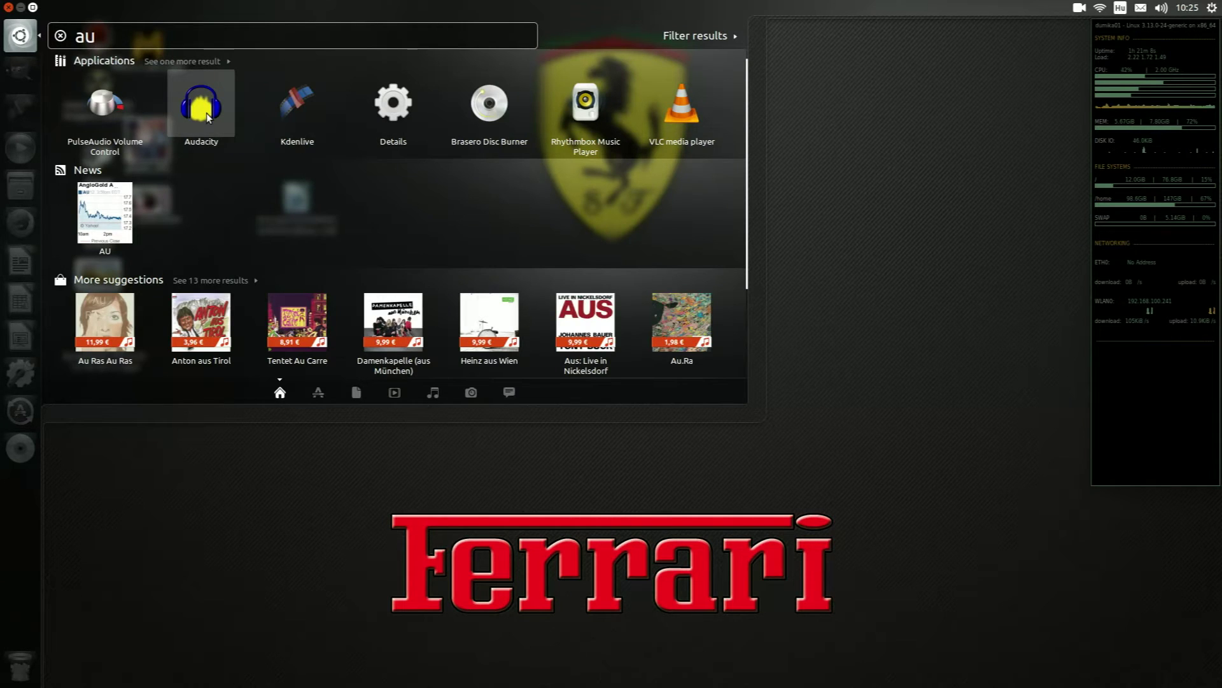
click(1080, 9)
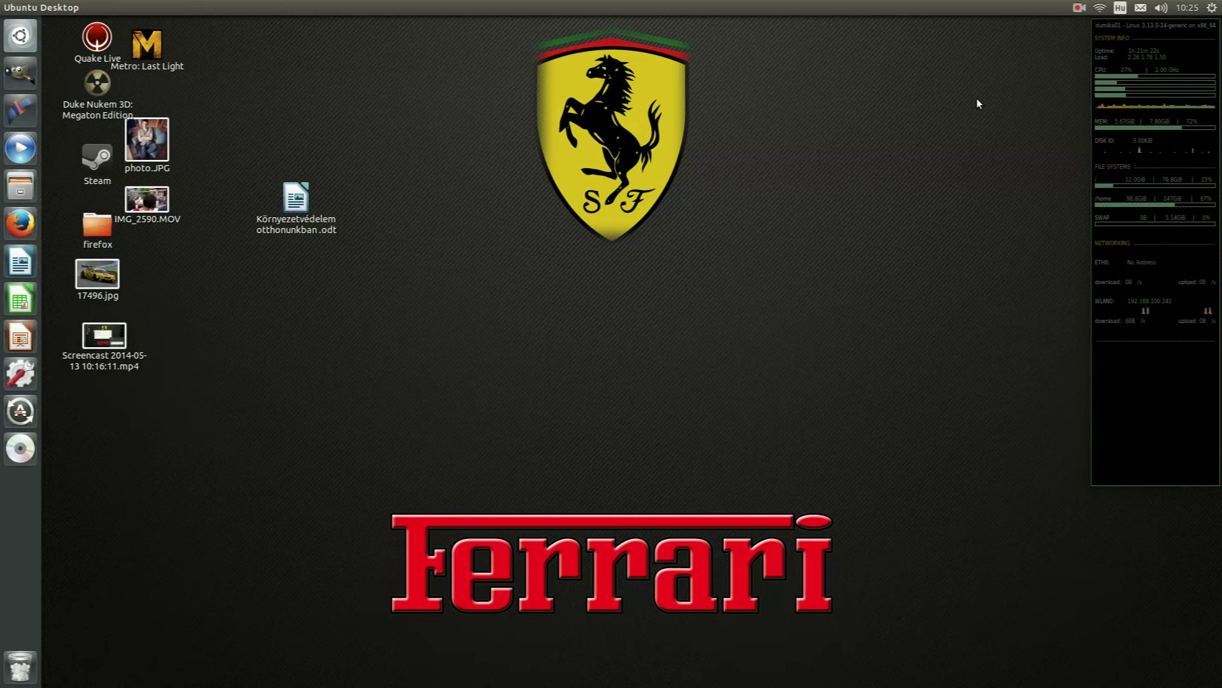
click(1081, 8)
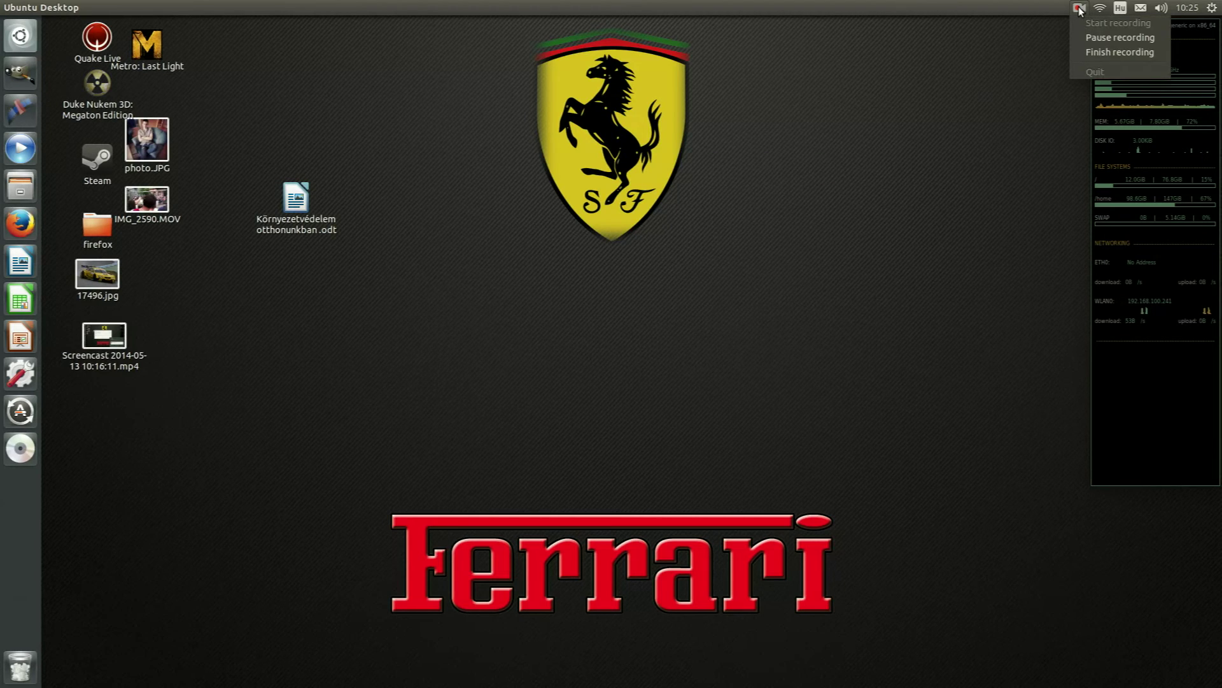